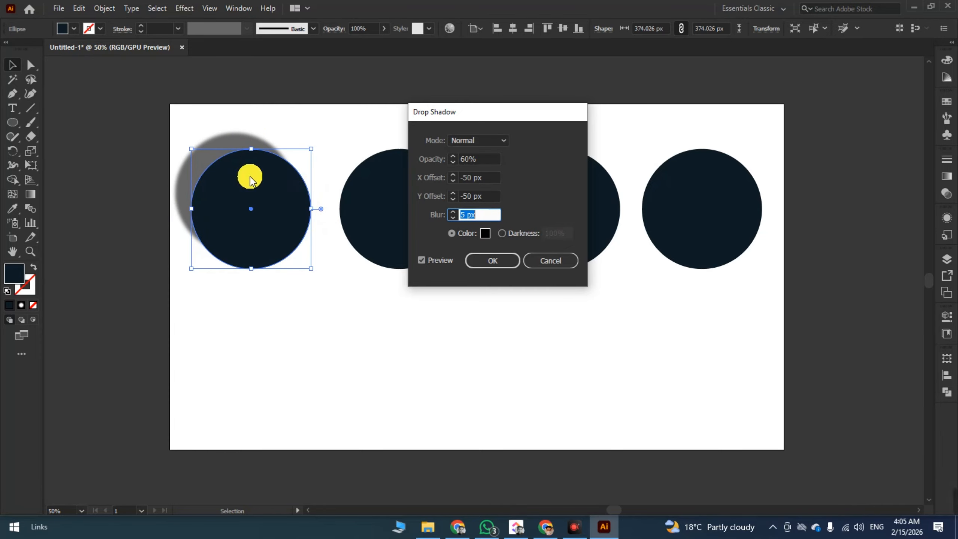
# Set the first circle's drop shadow X offset and Y offset to 15 px each.
pyautogui.moveTo(490, 180); pyautogui.dragTo(418, 177)
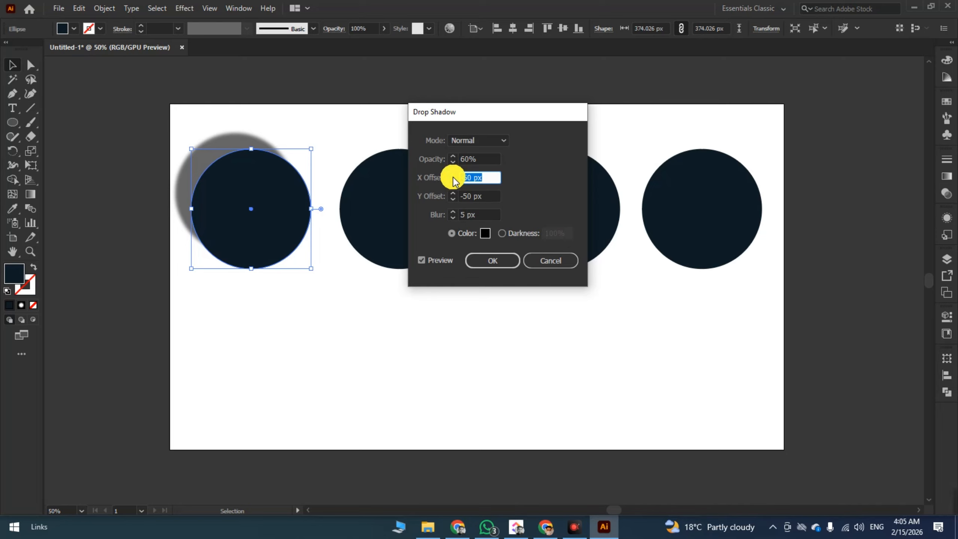
pyautogui.write('15')
pyautogui.press('Tab')
pyautogui.write('15')
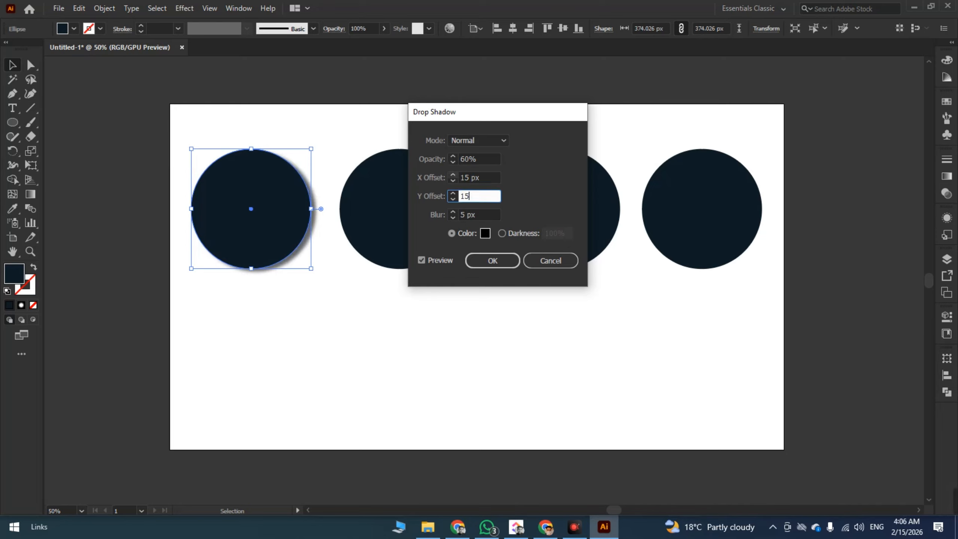
pyautogui.press('Tab')
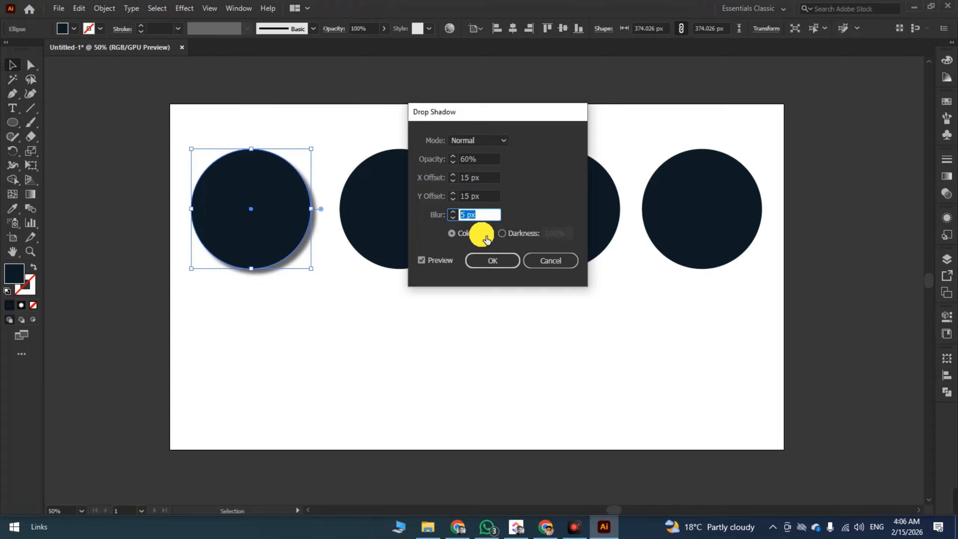
# Try a red and a bright blue colour for the first circle's drop shadow.
pyautogui.click(478, 236)
pyautogui.click(611, 186)
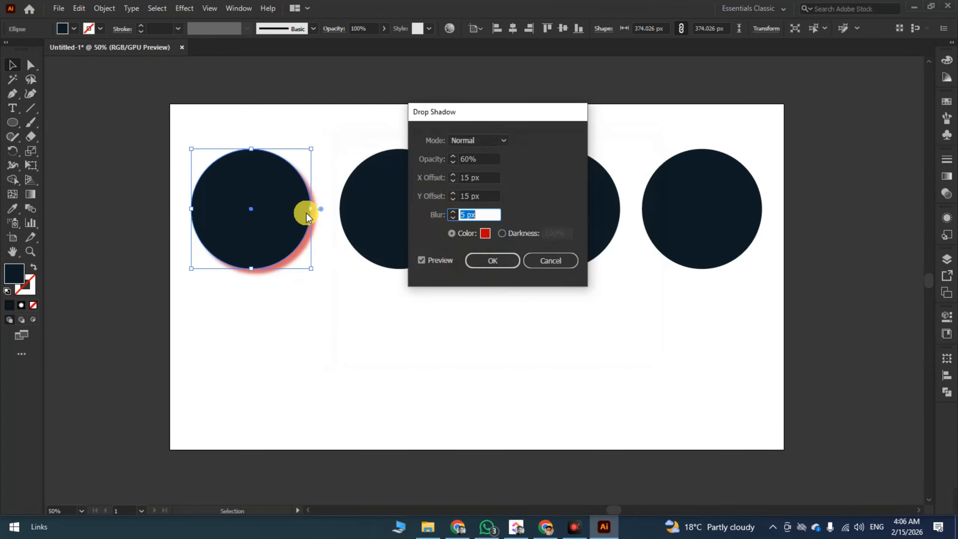
pyautogui.click(486, 234)
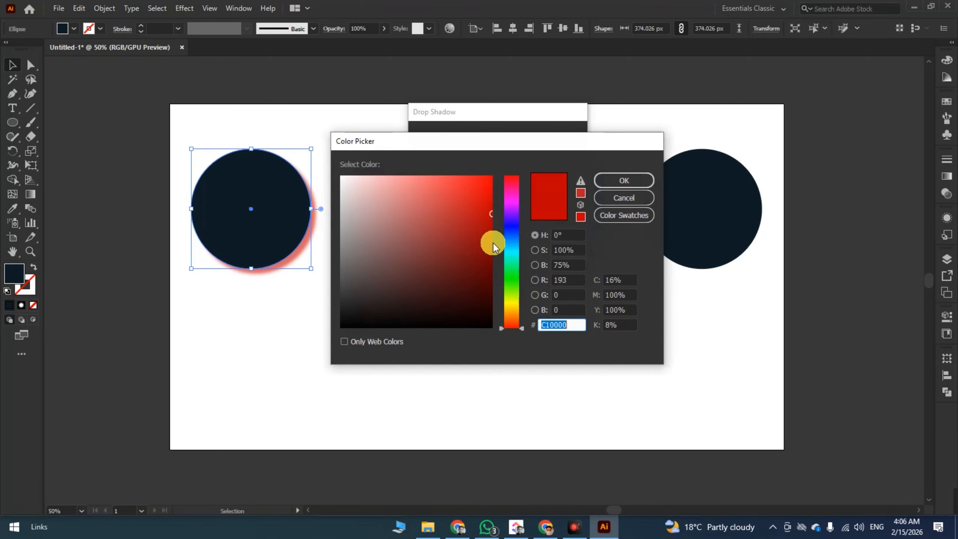
pyautogui.click(509, 244)
pyautogui.click(619, 181)
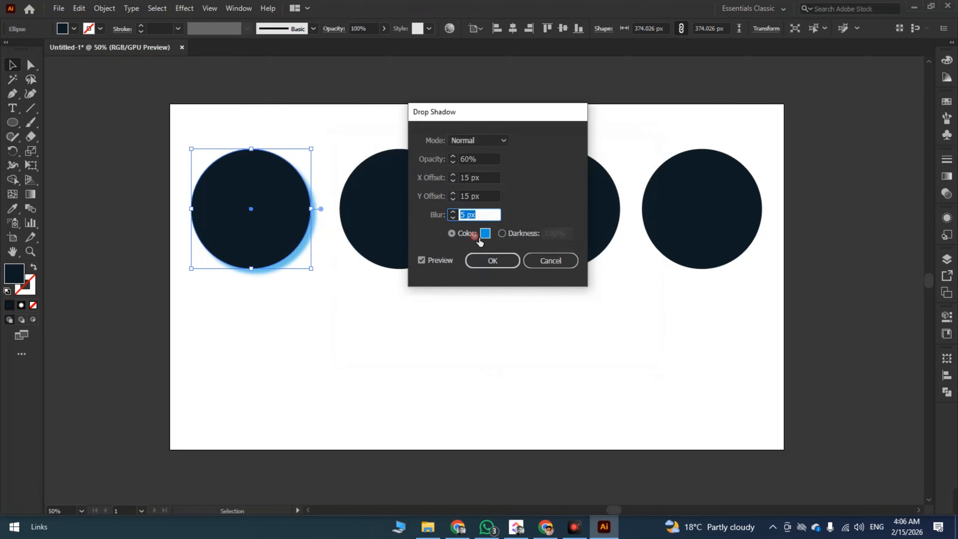
# Set the drop shadow colour to dark blue and compare it with the 100% Darkness option, keeping Color selected.
pyautogui.click(479, 236)
pyautogui.click(619, 182)
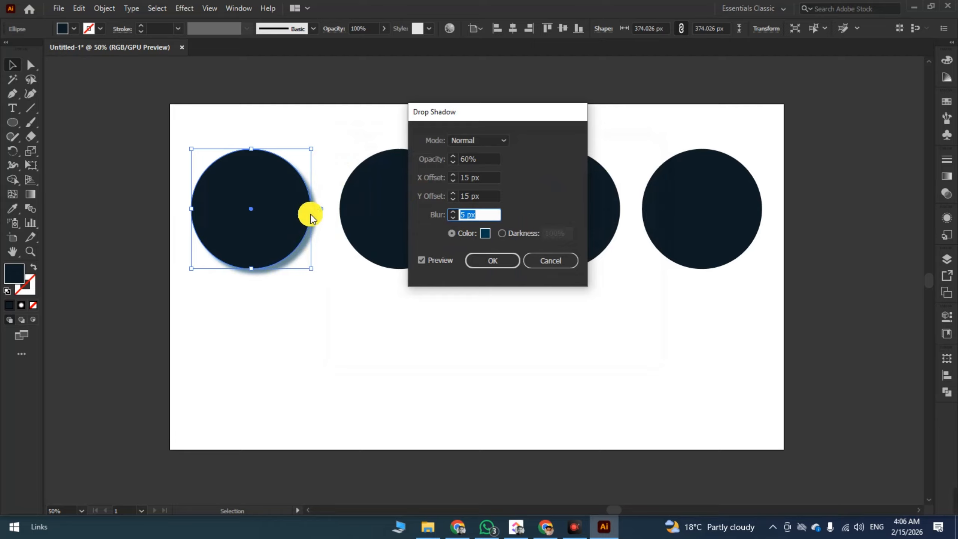
pyautogui.click(502, 233)
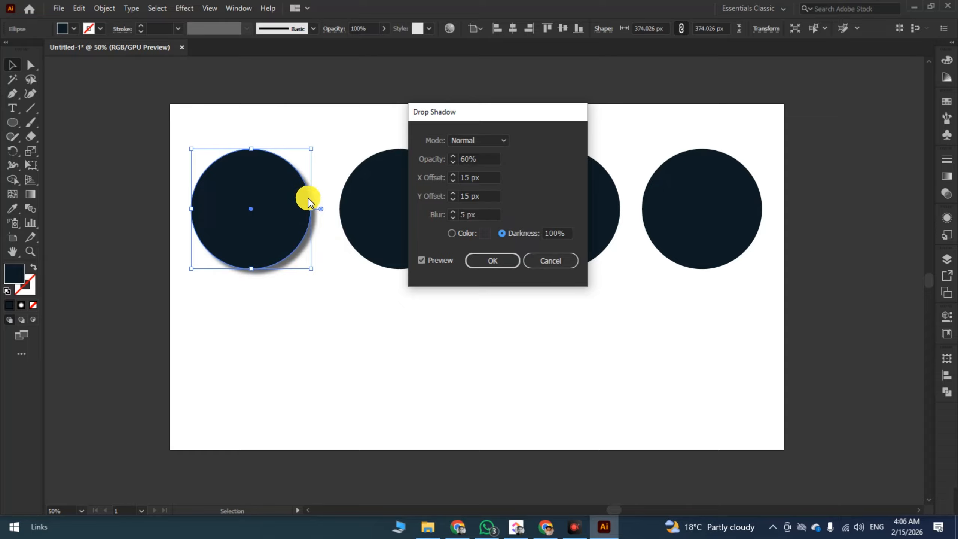
pyautogui.click(476, 233)
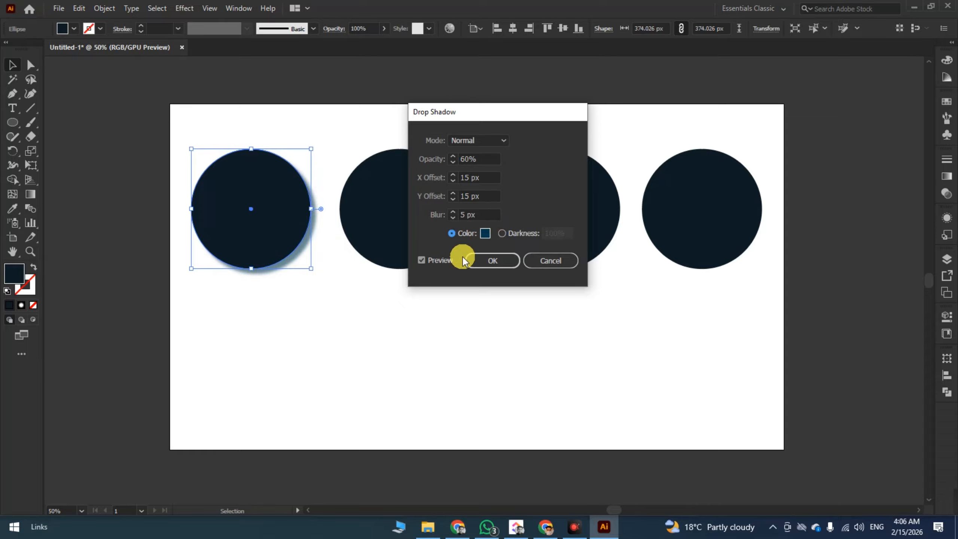
# Try an X offset of 12 px for the drop shadow with the preview turned off, and turn the preview back on.
pyautogui.click(432, 263)
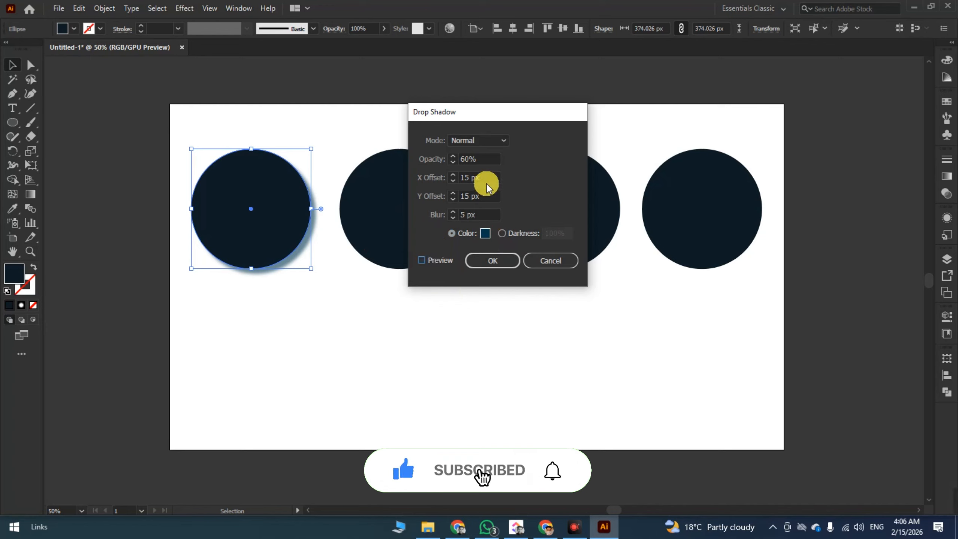
pyautogui.moveTo(484, 178); pyautogui.dragTo(447, 176)
pyautogui.write('12')
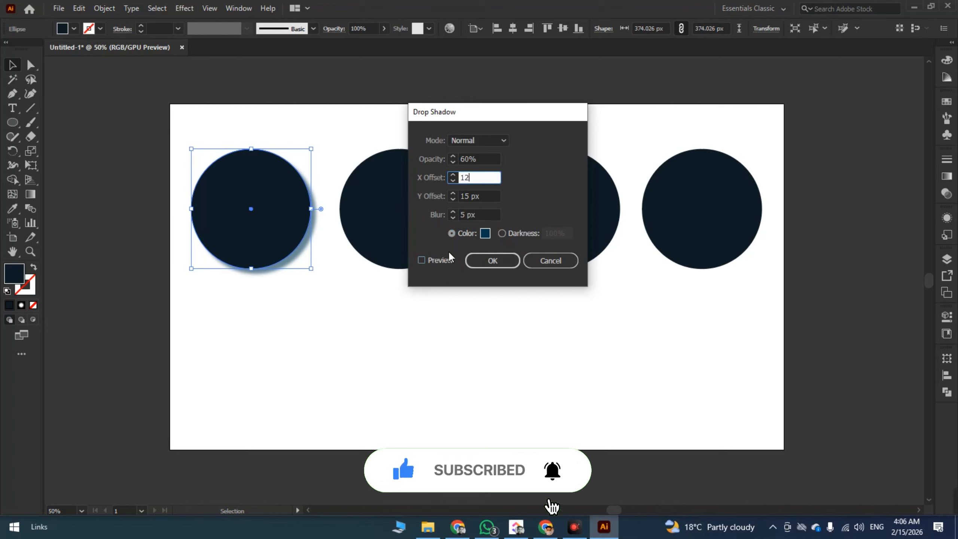
pyautogui.click(477, 196)
pyautogui.click(422, 260)
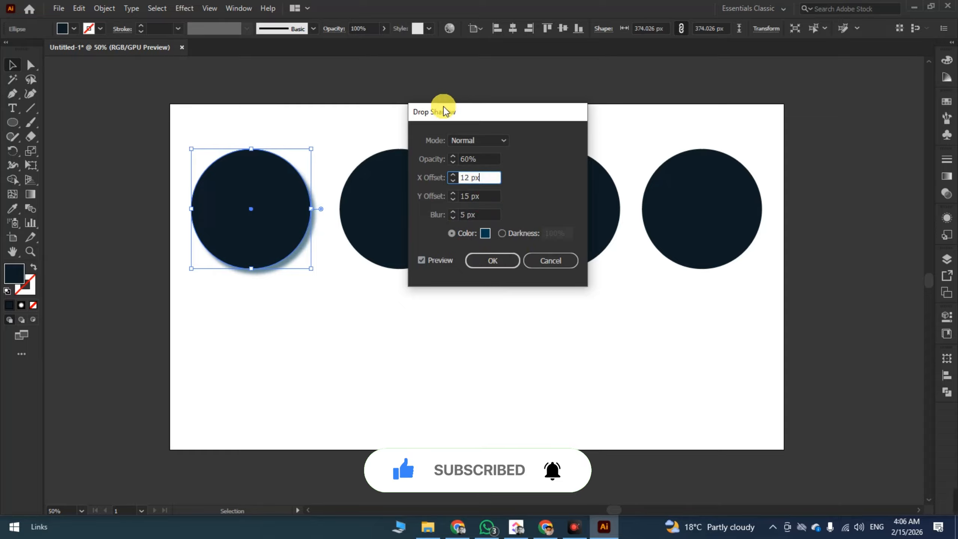
pyautogui.moveTo(441, 107); pyautogui.dragTo(535, 145)
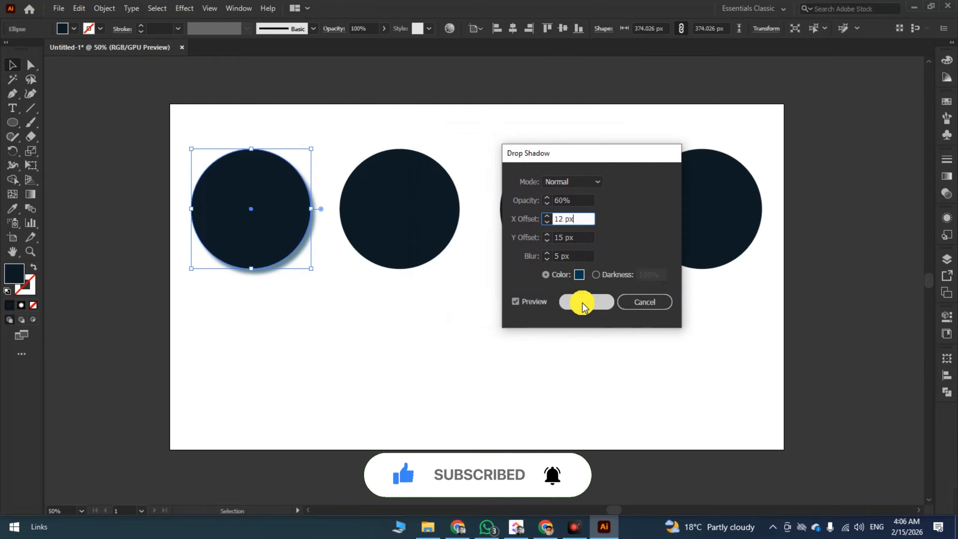
pyautogui.moveTo(576, 217); pyautogui.dragTo(537, 269)
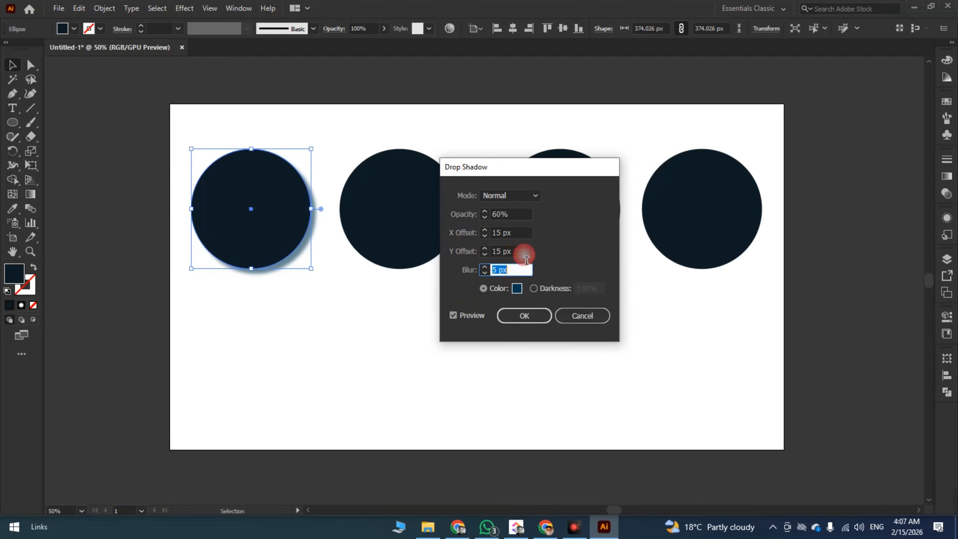
# Try raising the drop shadow's blur in small increments to 21 px or more.
pyautogui.click(520, 252)
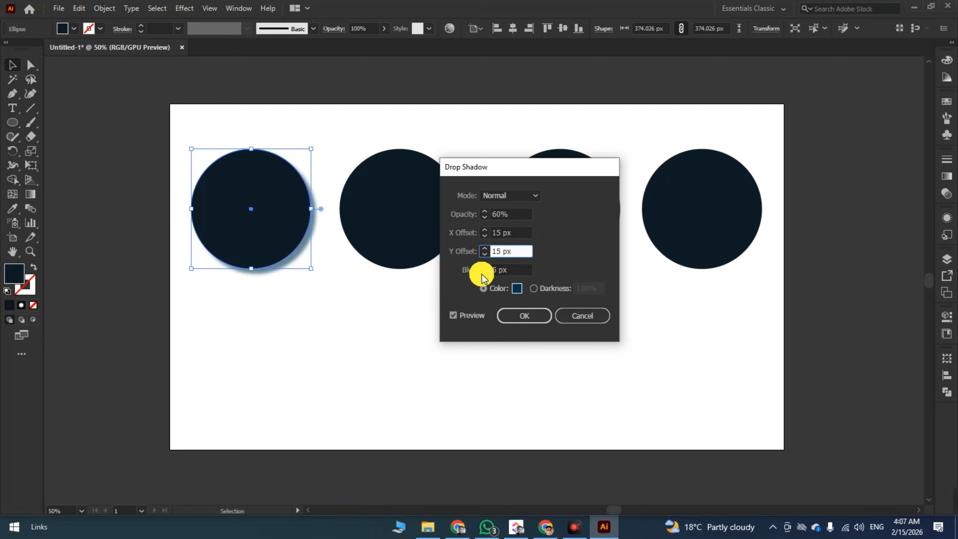
pyautogui.press('Tab')
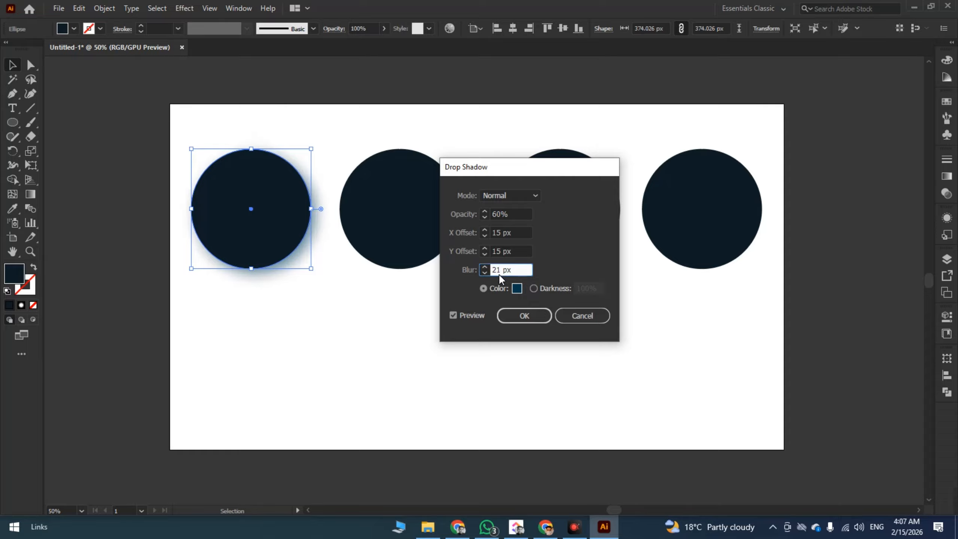
pyautogui.click(484, 266)
pyautogui.click(484, 267)
pyautogui.click(484, 267)
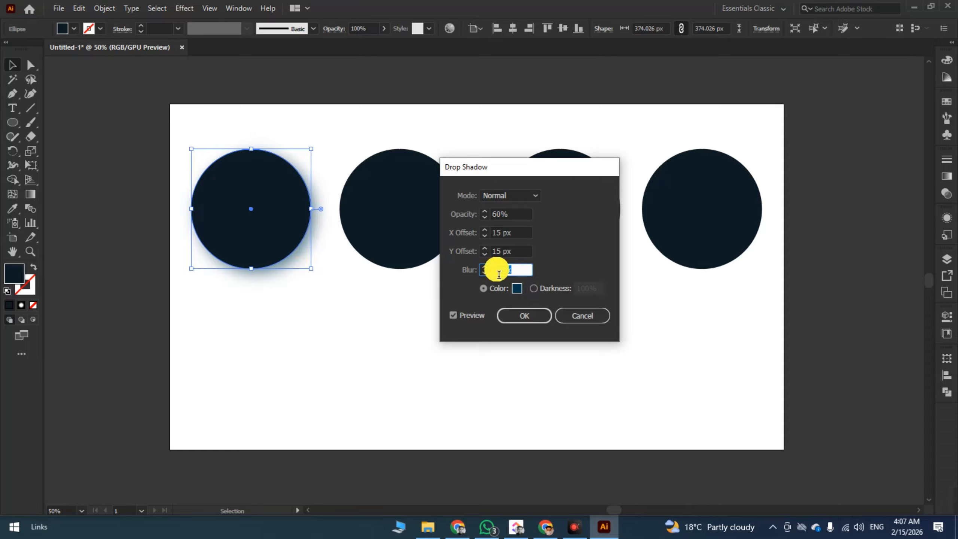
# Try drop shadow blur values of 10, 20 and 30 px on the first circle.
pyautogui.write('10')
pyautogui.press('Tab')
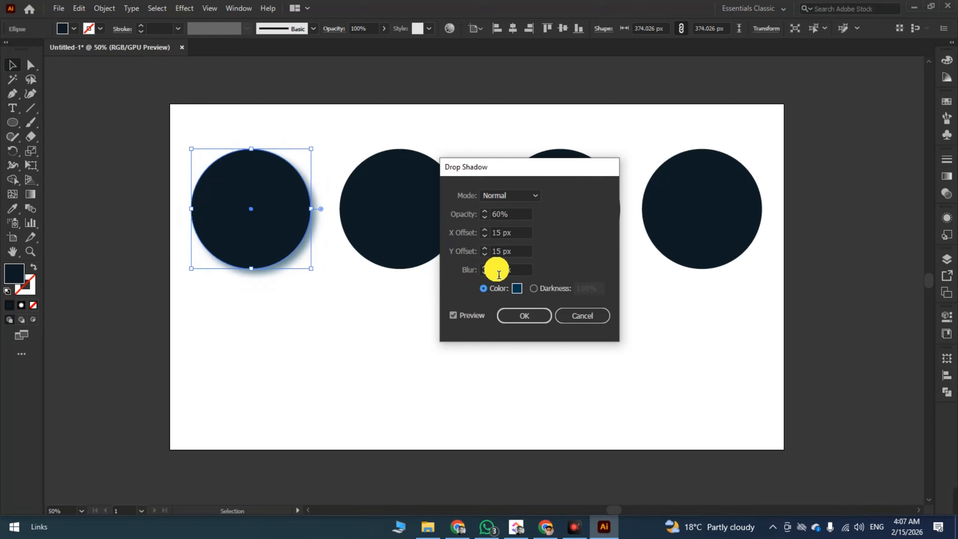
pyautogui.write('20')
pyautogui.press('Tab')
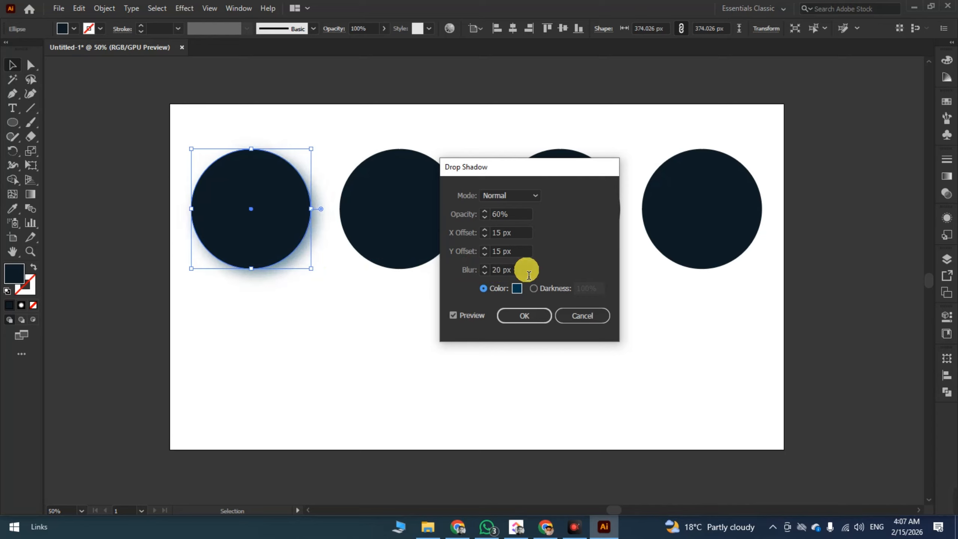
pyautogui.click(470, 275)
pyautogui.hotkey('shift', 'Up')
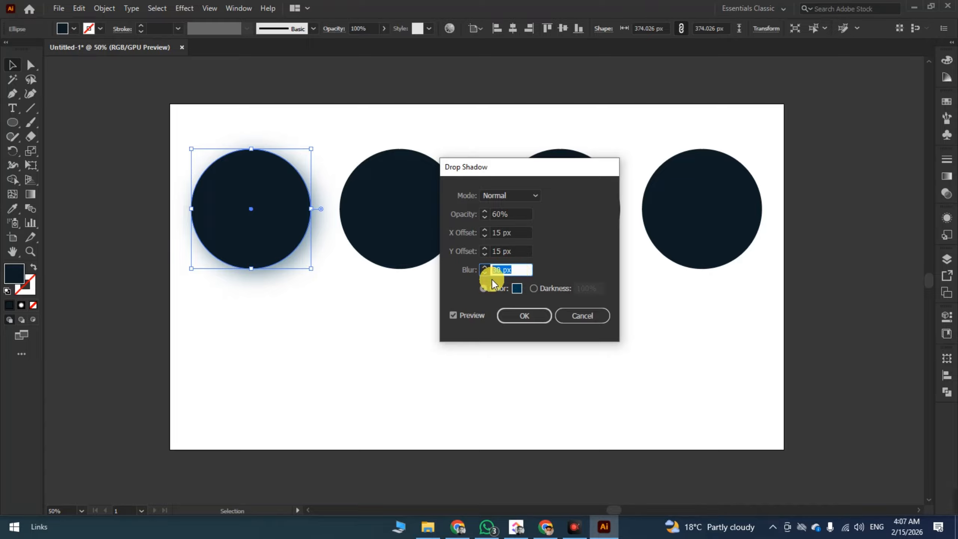
# Set the drop shadow's opacity to 50% and blur to 20 px, and apply it to the first circle.
pyautogui.click(512, 220)
pyautogui.write('50')
pyautogui.press('Tab')
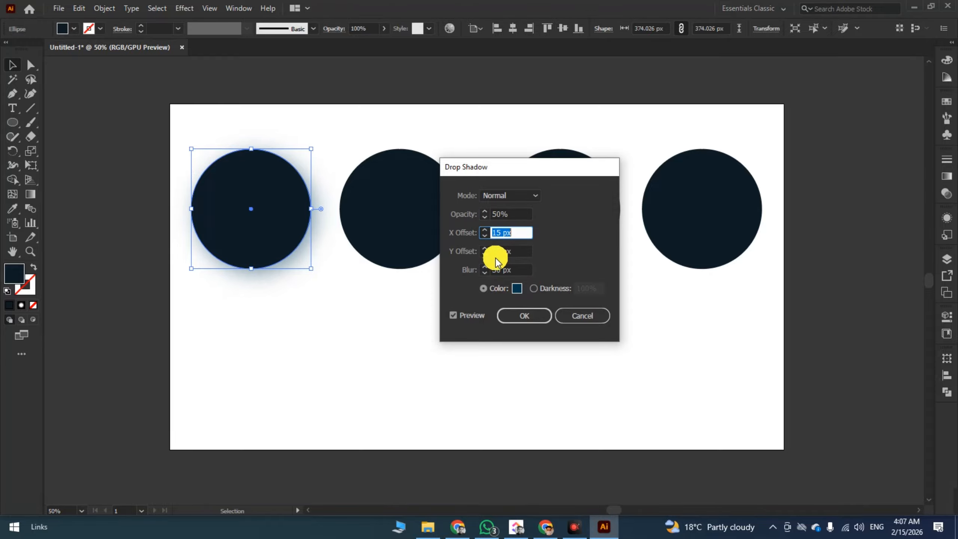
pyautogui.moveTo(434, 154); pyautogui.dragTo(494, 130)
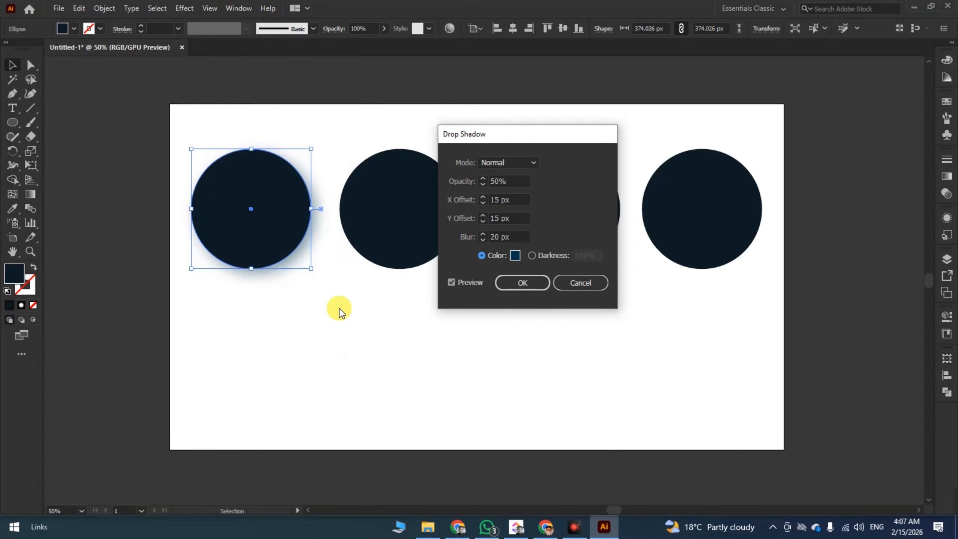
pyautogui.click(539, 286)
pyautogui.click(214, 297)
# Open the Feather effect from the Illustrator Stylize effects for the second circle.
pyautogui.click(395, 242)
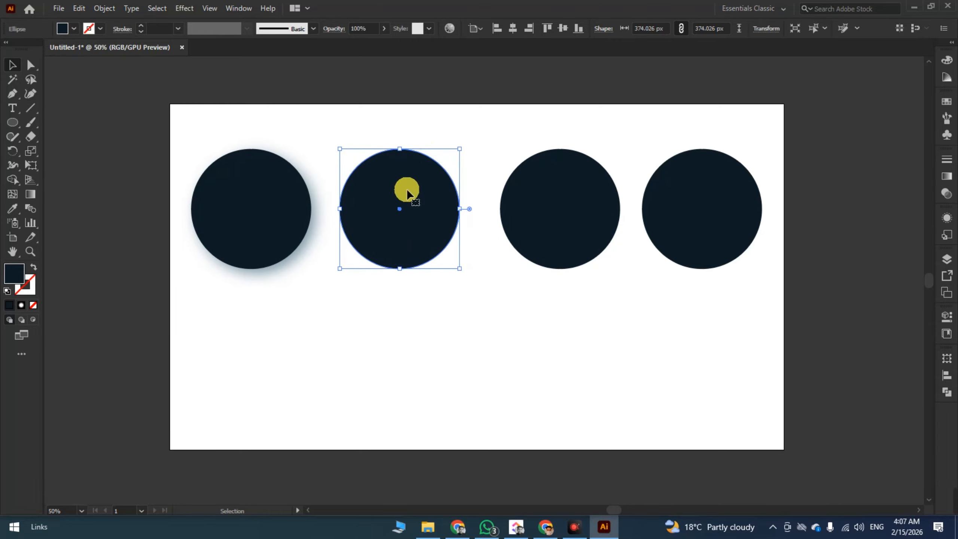
pyautogui.click(185, 8)
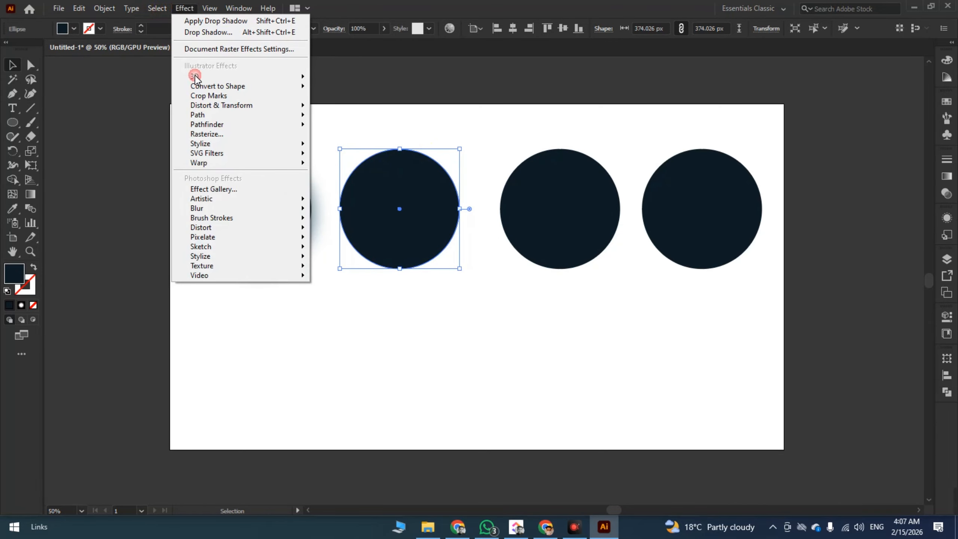
pyautogui.moveTo(302, 143)
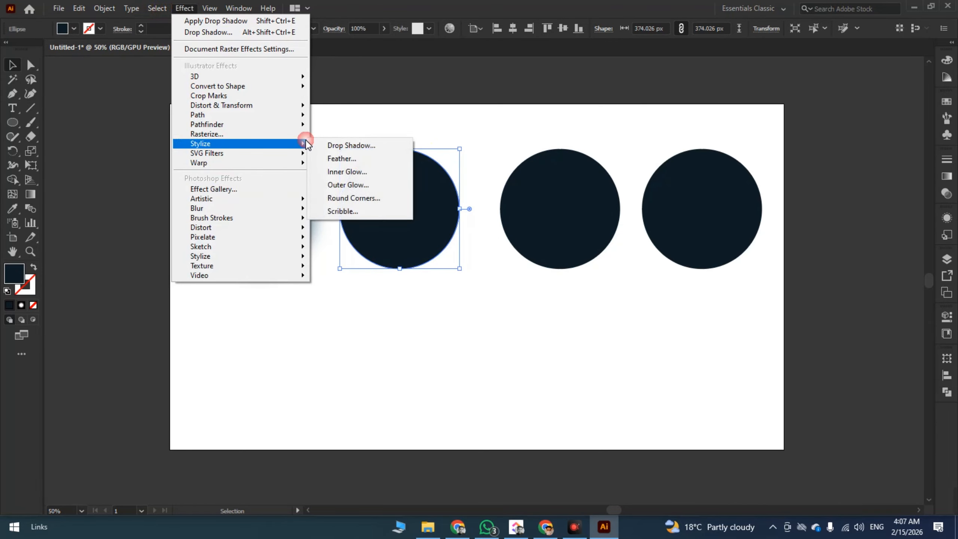
pyautogui.click(333, 159)
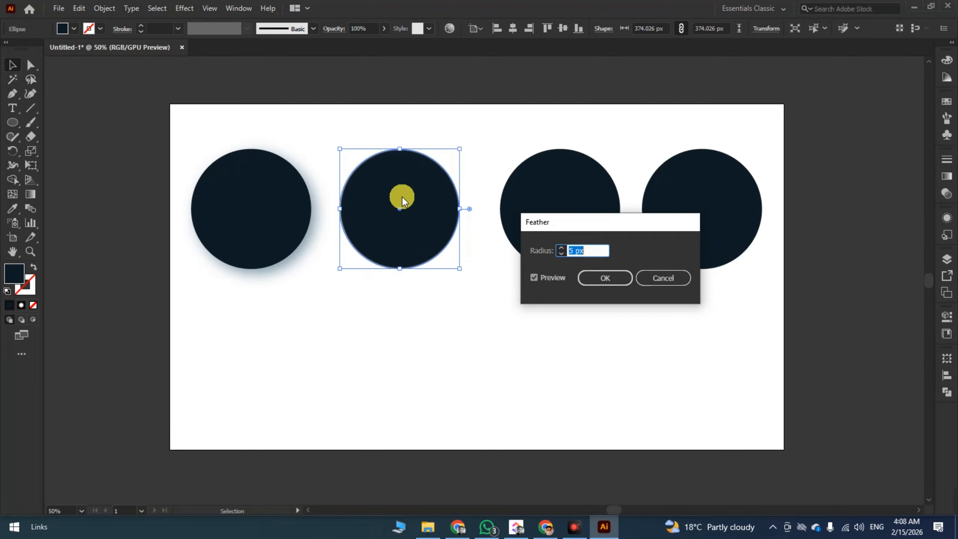
# Try raising the second circle's feather radius gradually to 43 px and lowering it to 0.
pyautogui.click(561, 249)
pyautogui.click(562, 249)
pyautogui.click(561, 249)
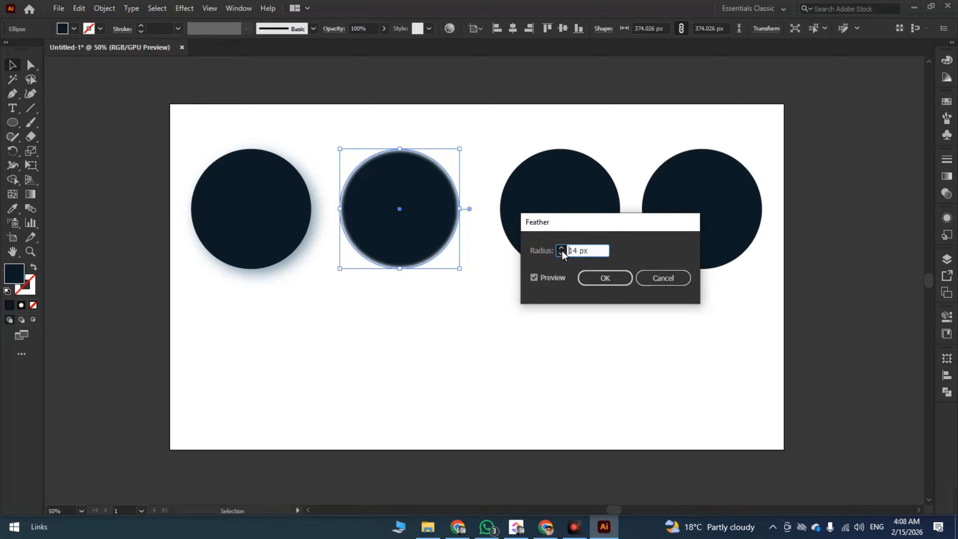
pyautogui.click(562, 249)
pyautogui.click(562, 250)
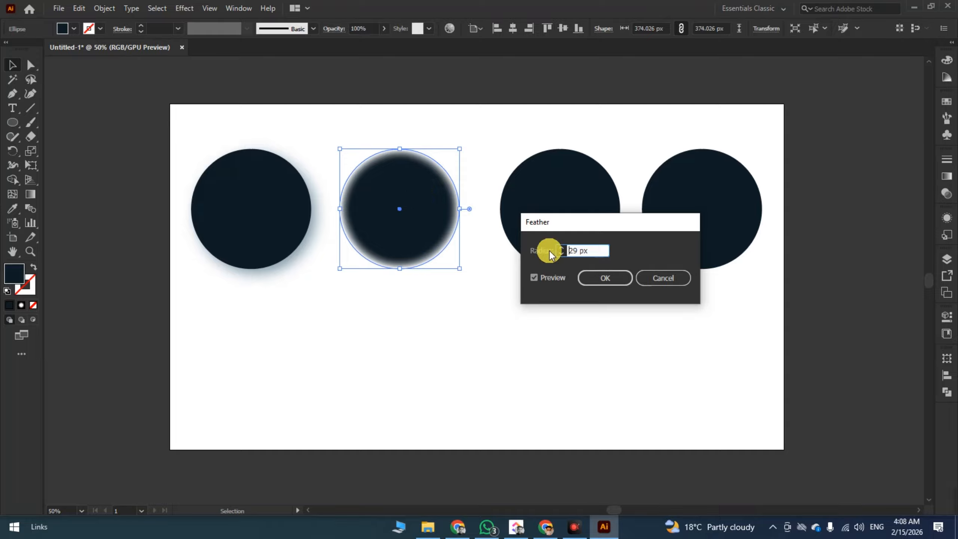
pyautogui.click(562, 247)
pyautogui.click(561, 249)
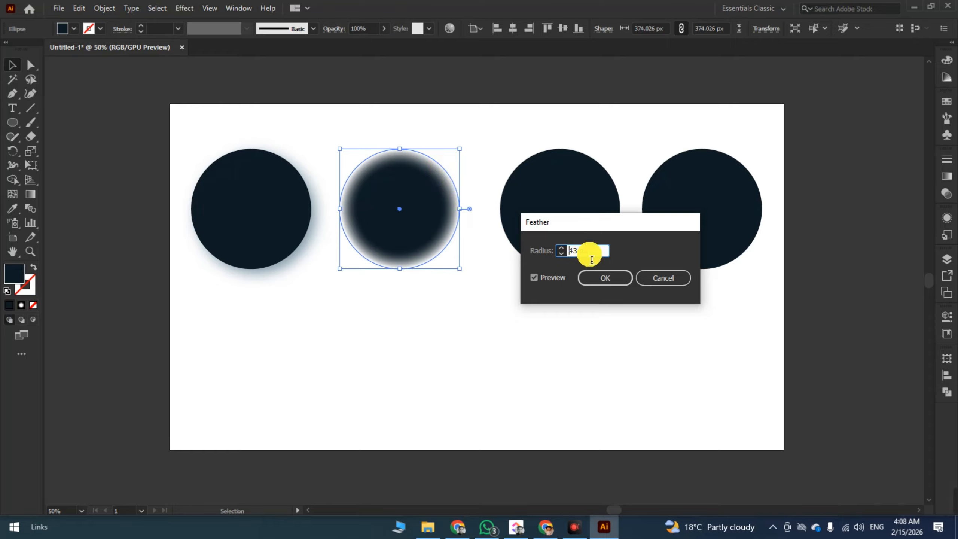
pyautogui.moveTo(590, 253); pyautogui.dragTo(552, 252)
pyautogui.write('0')
pyautogui.press('Tab')
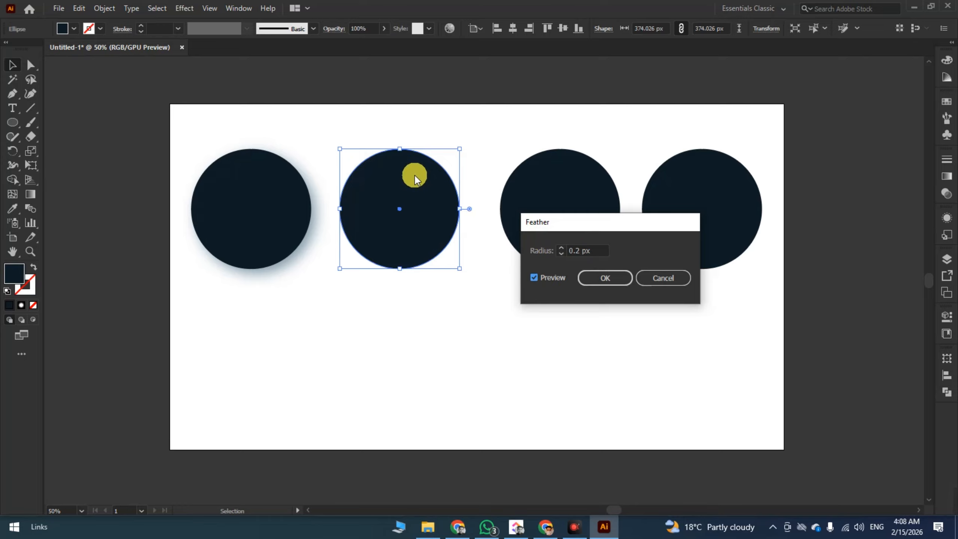
# Apply a feather with a 50 px radius to the second circle and deselect it.
pyautogui.hotkey('shift', 'Tab')
pyautogui.write('50')
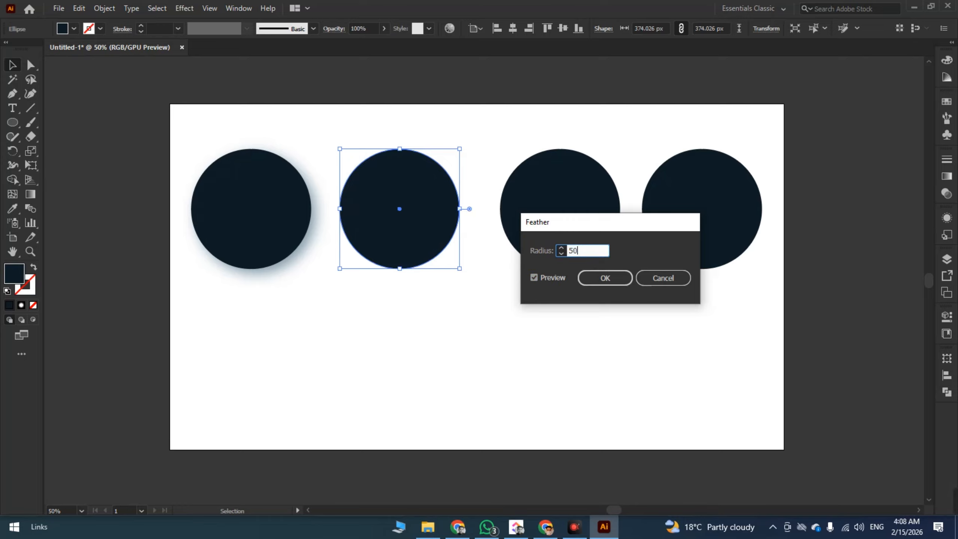
pyautogui.press('Tab')
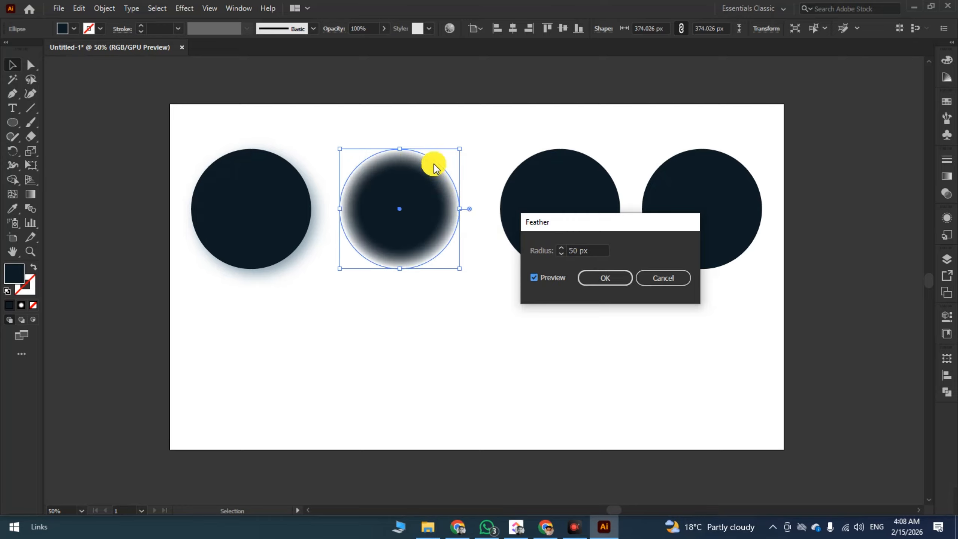
pyautogui.press('Return')
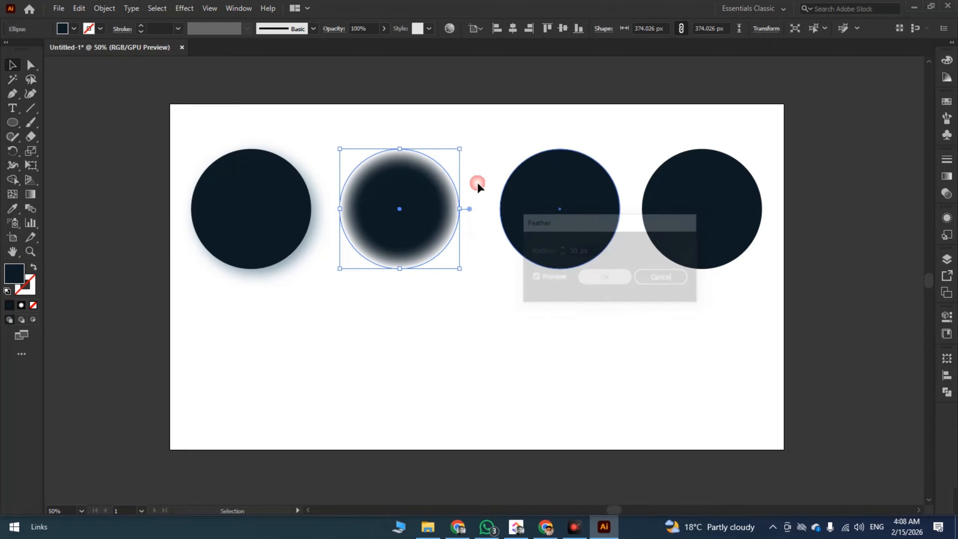
pyautogui.click(432, 320)
# Select the third circle and open the Inner Glow effect from the Illustrator Stylize effects, keeping the circle in view.
pyautogui.moveTo(474, 298); pyautogui.dragTo(419, 316)
pyautogui.click(462, 214)
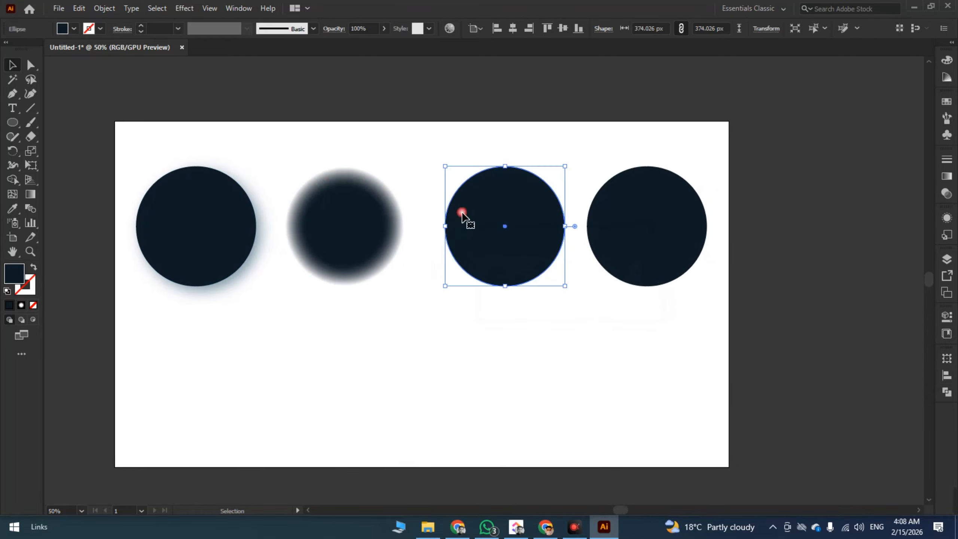
pyautogui.click(184, 8)
pyautogui.moveTo(271, 144)
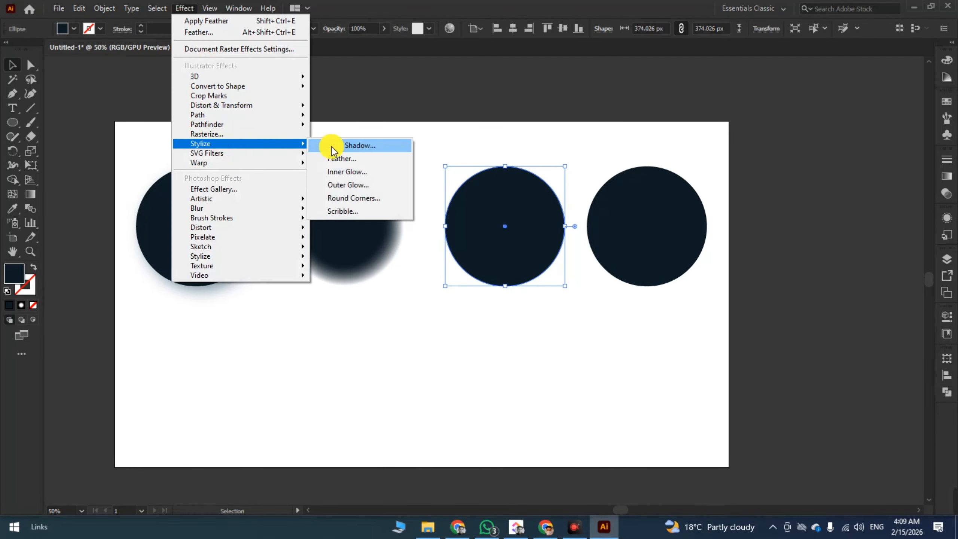
pyautogui.click(333, 175)
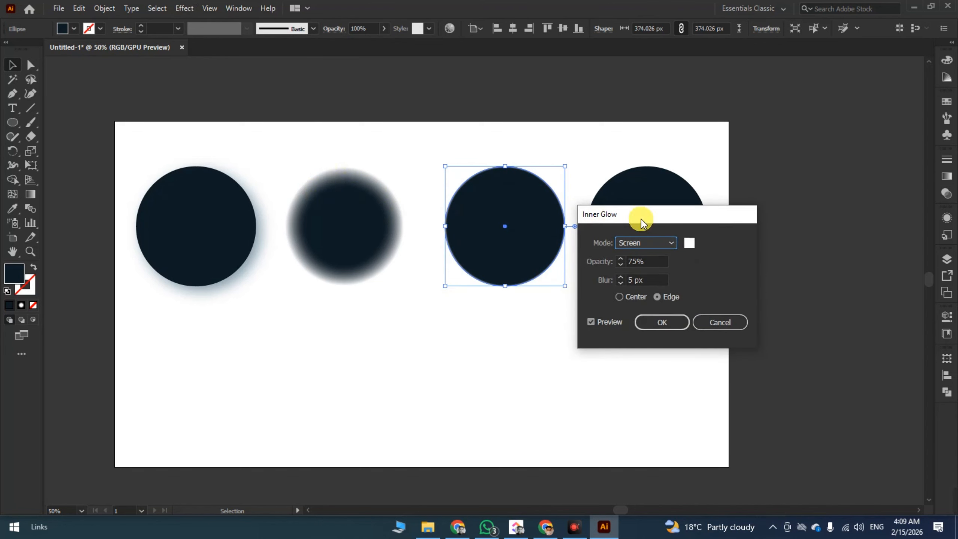
pyautogui.moveTo(639, 214); pyautogui.dragTo(631, 176)
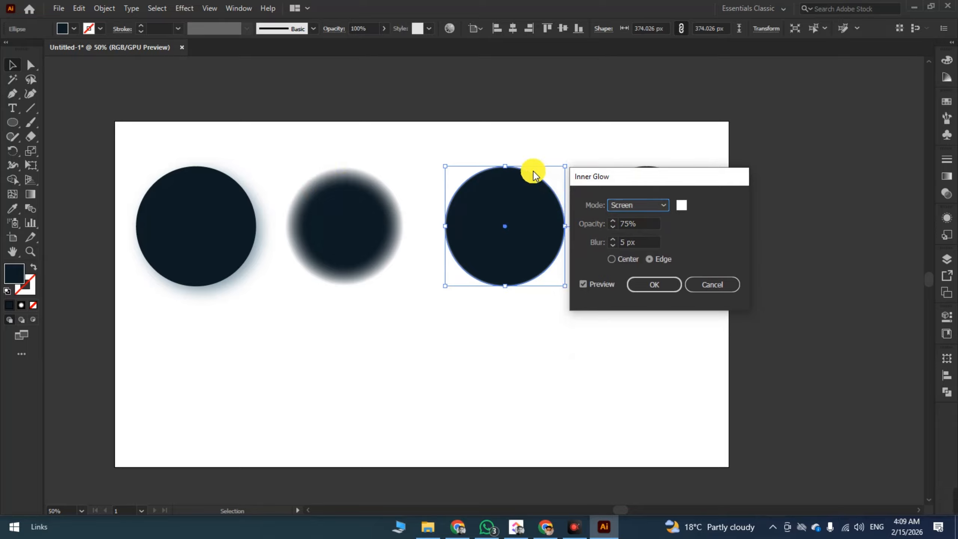
# Set the inner glow's color to a bright, fully saturated blue.
pyautogui.click(679, 205)
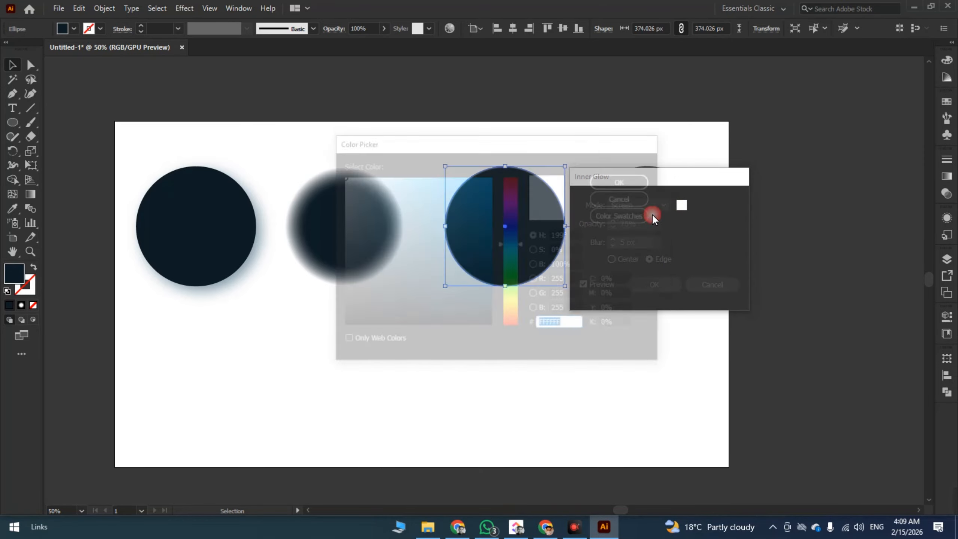
pyautogui.click(491, 182)
pyautogui.click(609, 181)
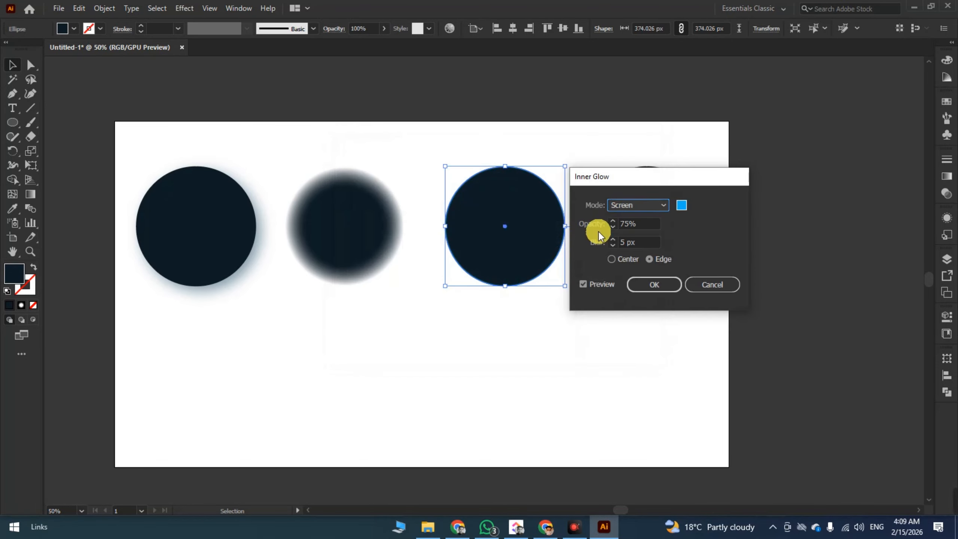
# Set the inner glow's blend mode to Normal and its opacity to 100%.
pyautogui.click(643, 206)
pyautogui.click(633, 216)
pyautogui.click(641, 207)
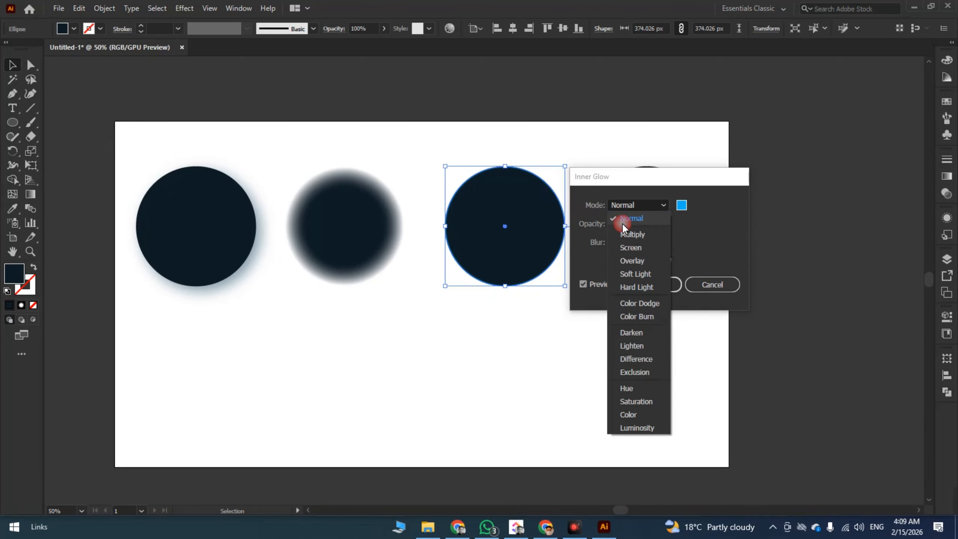
pyautogui.click(637, 204)
pyautogui.click(624, 225)
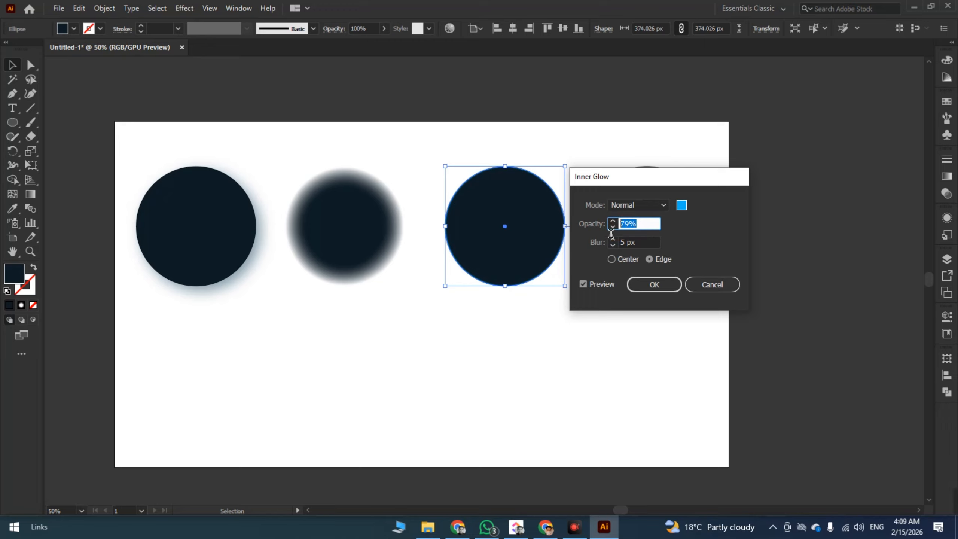
pyautogui.write('100')
pyautogui.press('Tab')
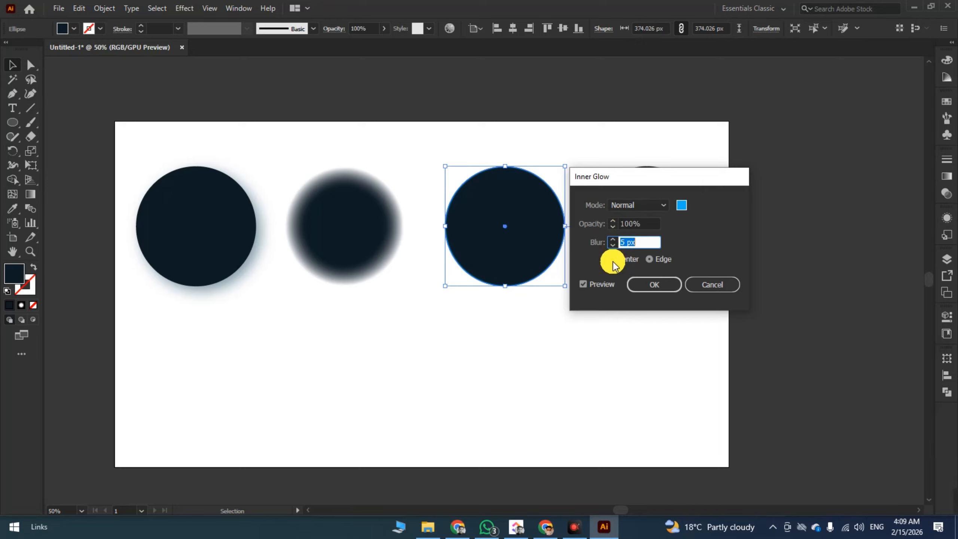
# Try the inner glow with the Center option and raise its blur gradually to 18 px.
pyautogui.click(612, 259)
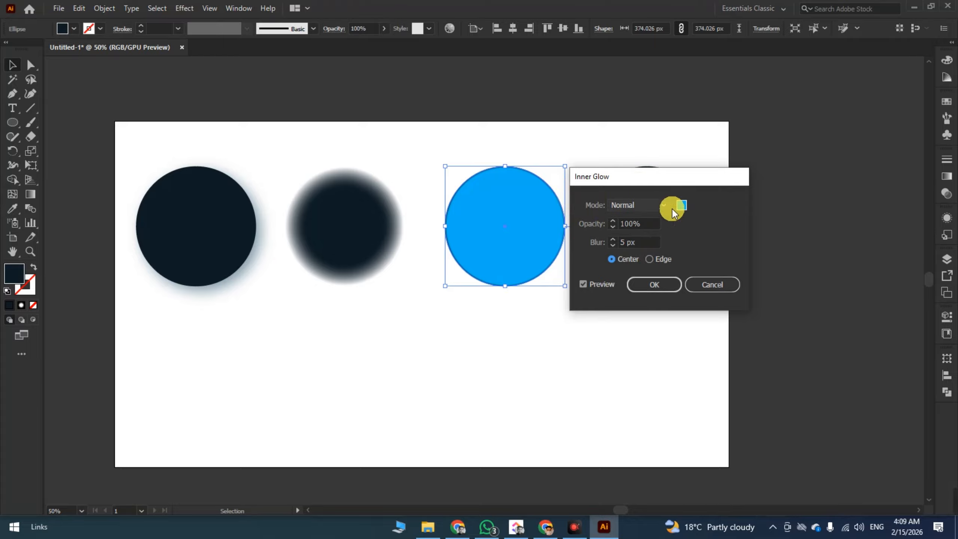
pyautogui.moveTo(641, 250); pyautogui.dragTo(618, 249)
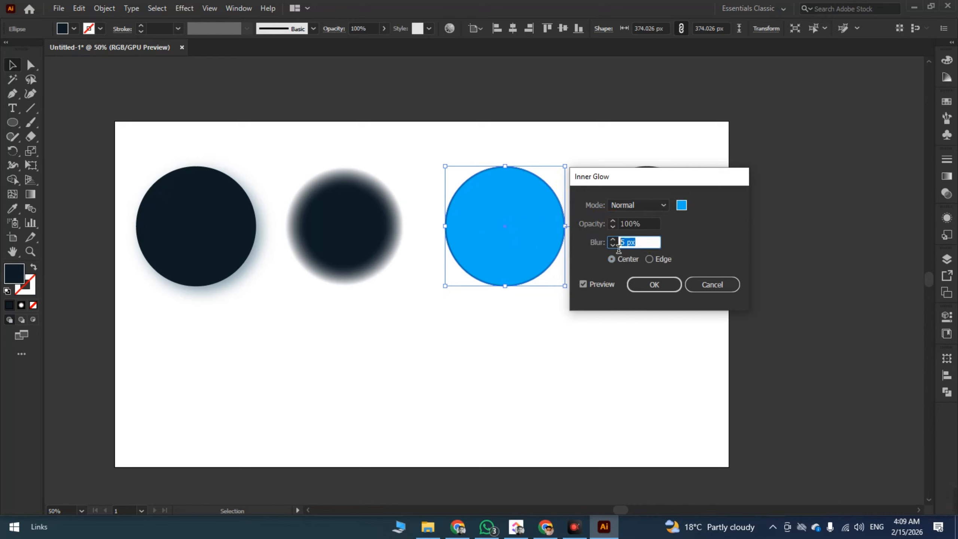
pyautogui.click(612, 239)
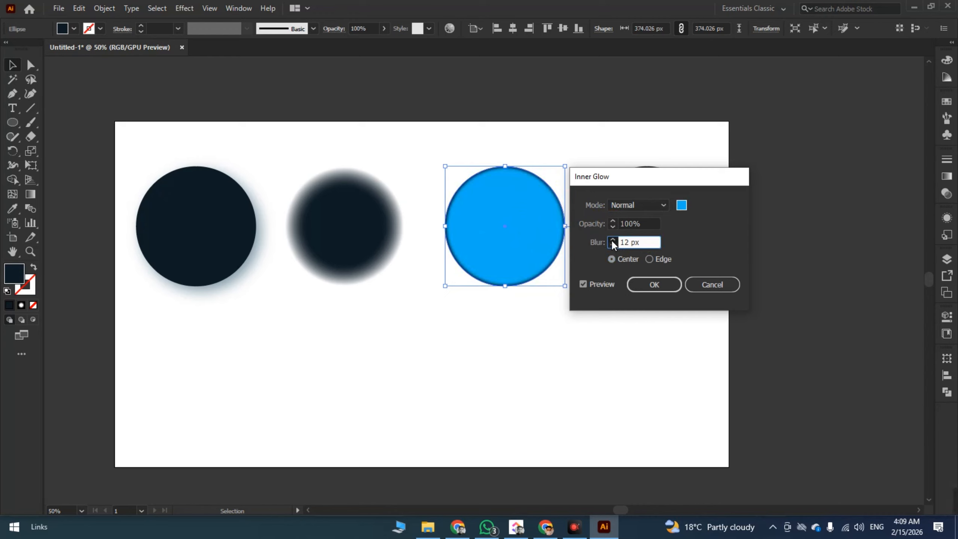
pyautogui.click(612, 240)
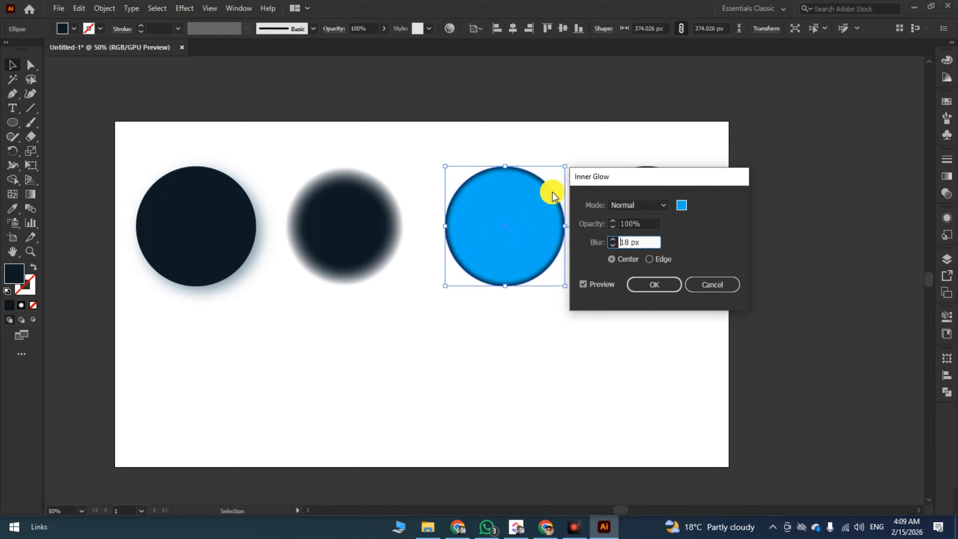
# Switch the inner glow to Edge with a 50 px blur and the Screen blend mode.
pyautogui.click(650, 258)
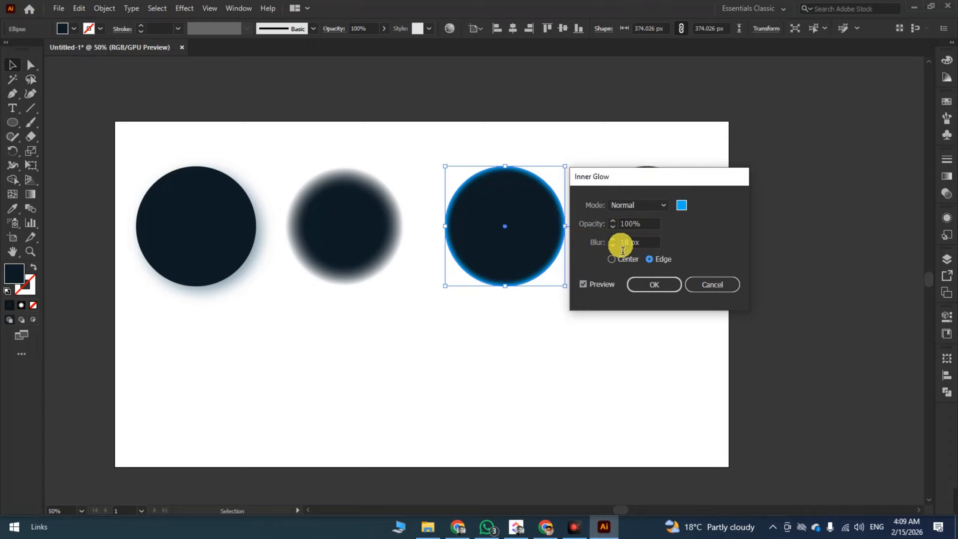
pyautogui.click(614, 240)
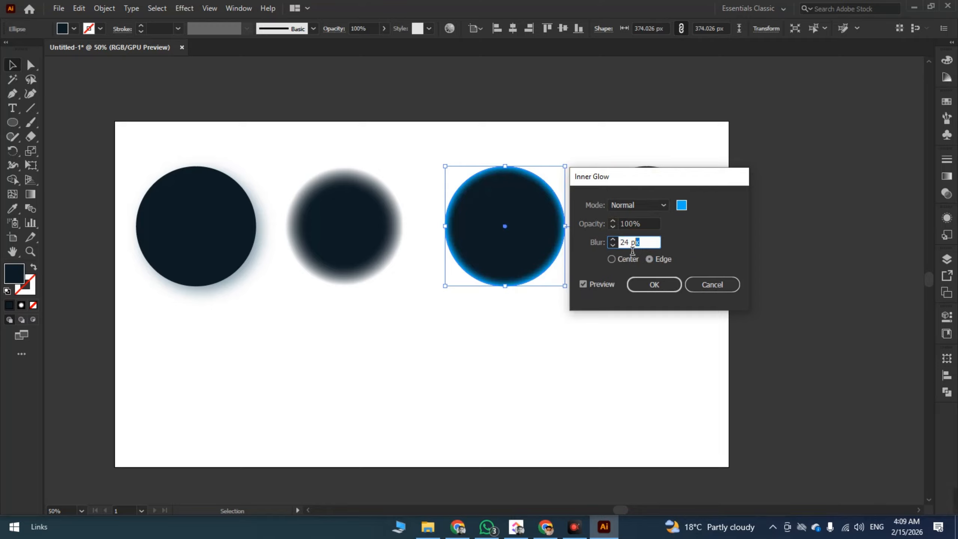
pyautogui.write('50')
pyautogui.click(608, 232)
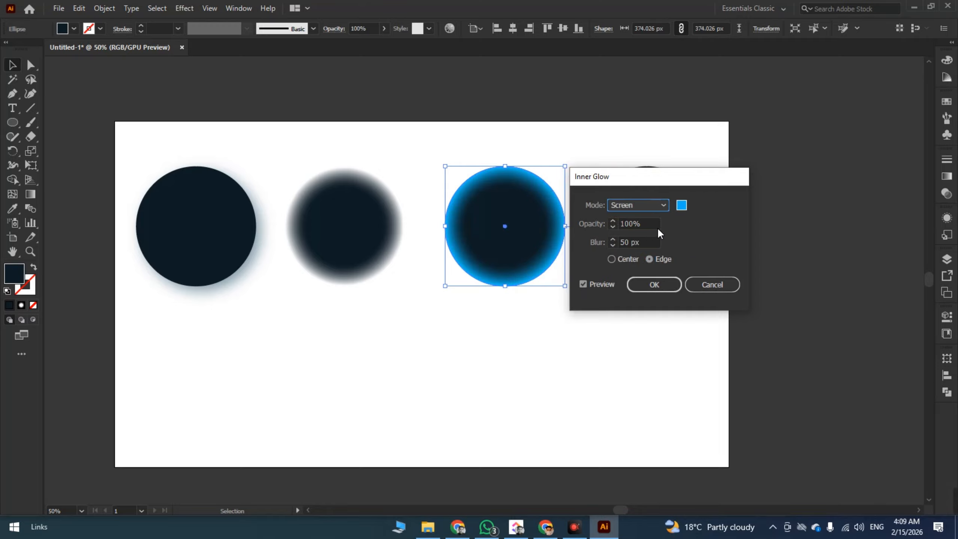
# Try the inner glow at 50% opacity and set it back to 100%.
pyautogui.click(610, 229)
pyautogui.write('50')
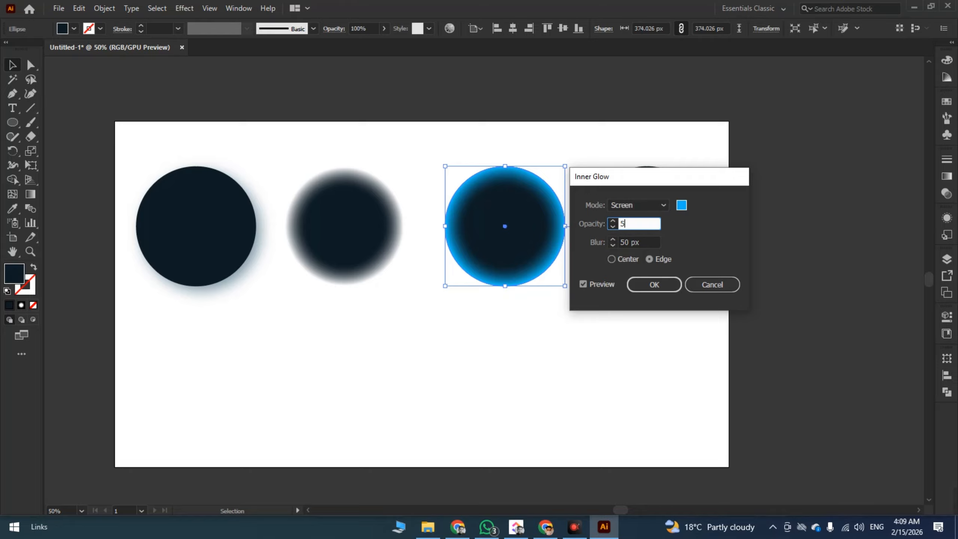
pyautogui.press('Tab')
pyautogui.click(648, 225)
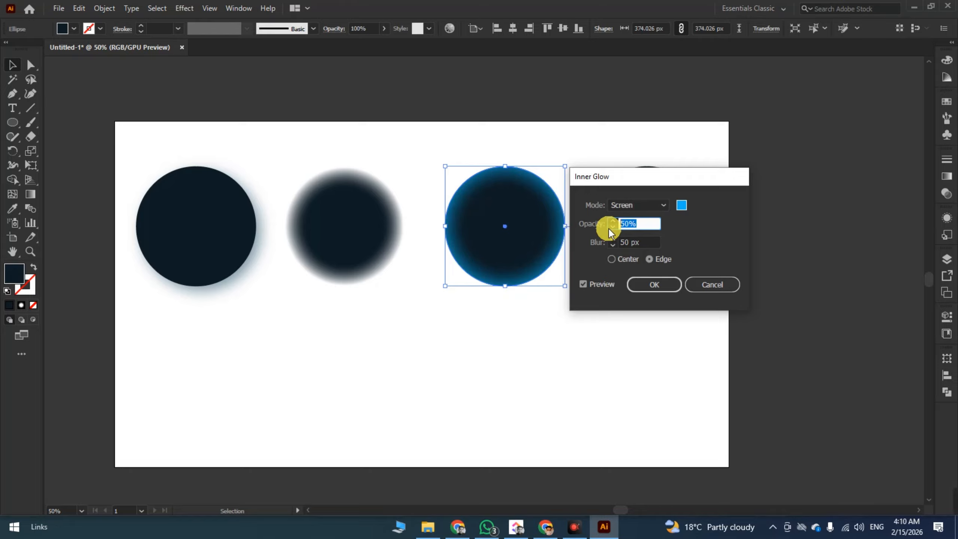
pyautogui.write('100')
pyautogui.press('Tab')
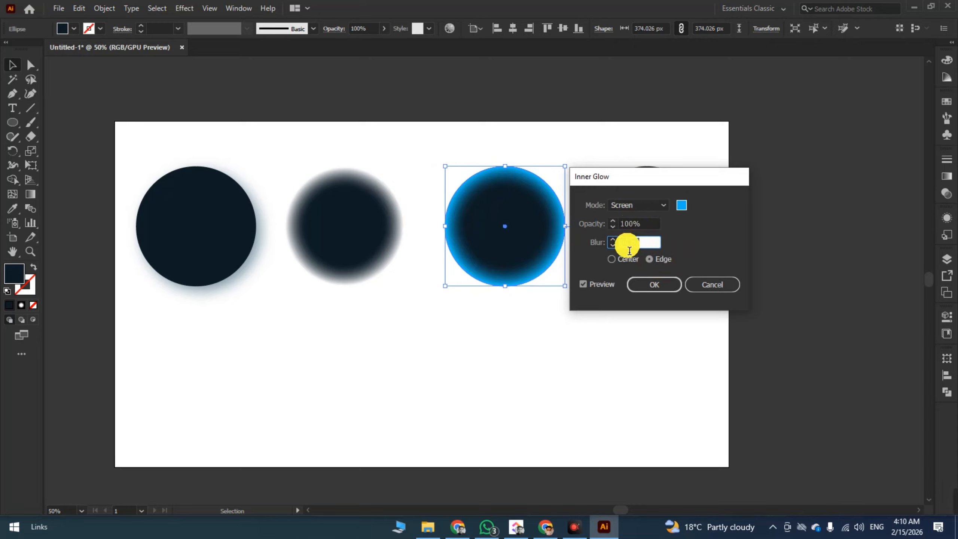
# Compare the Center and Edge options of the inner glow on the third circle, ending on Center.
pyautogui.click(611, 259)
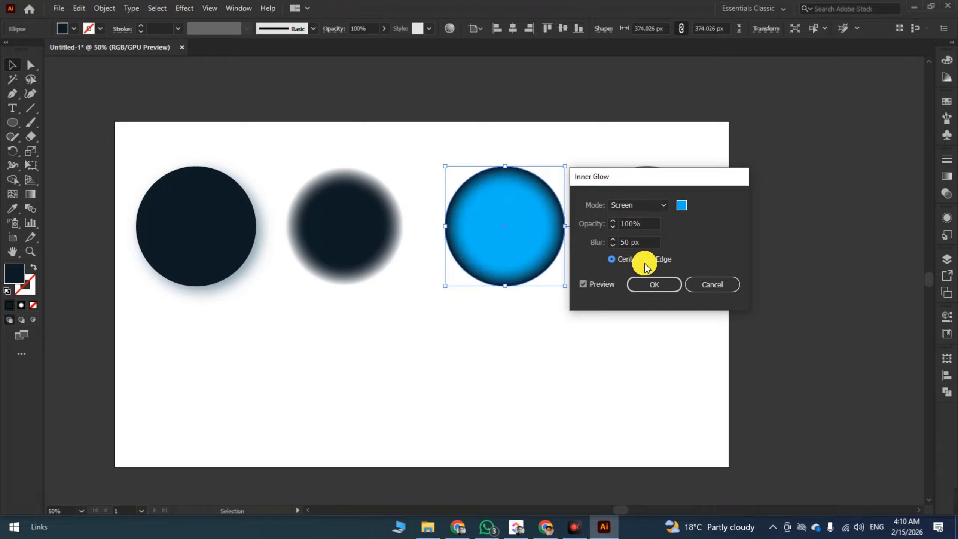
pyautogui.click(649, 259)
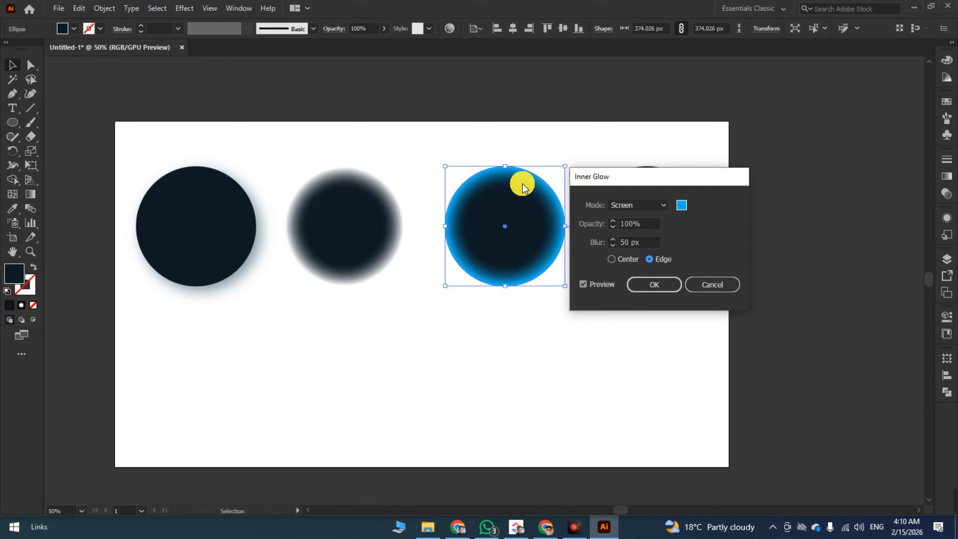
pyautogui.click(612, 259)
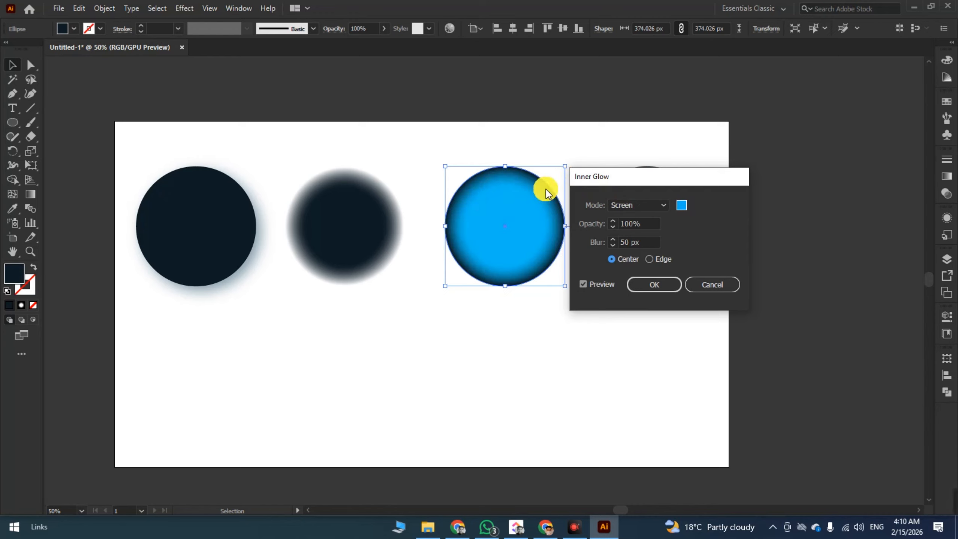
# Apply the inner glow to the third circle with a 70 px blur and the Edge option, and deselect the circle.
pyautogui.click(639, 242)
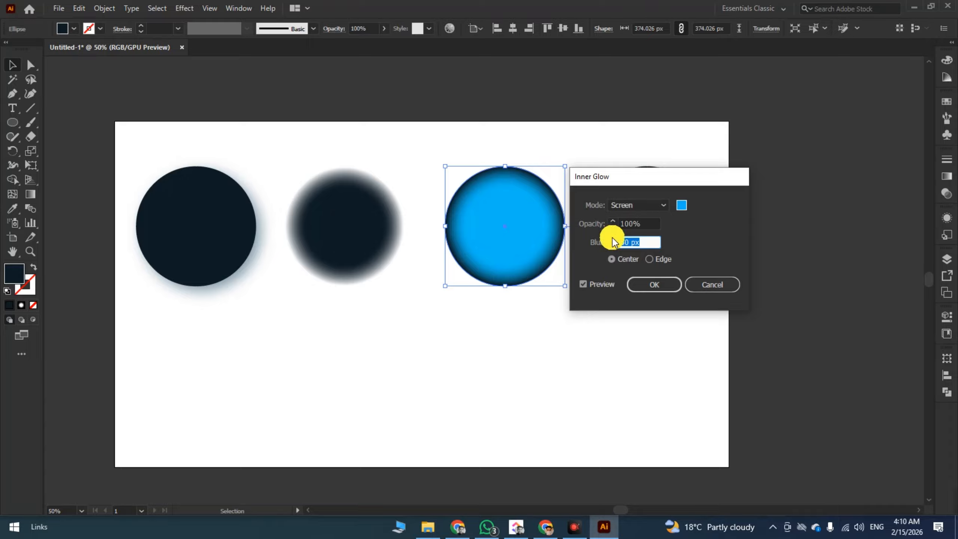
pyautogui.write('70')
pyautogui.click(613, 258)
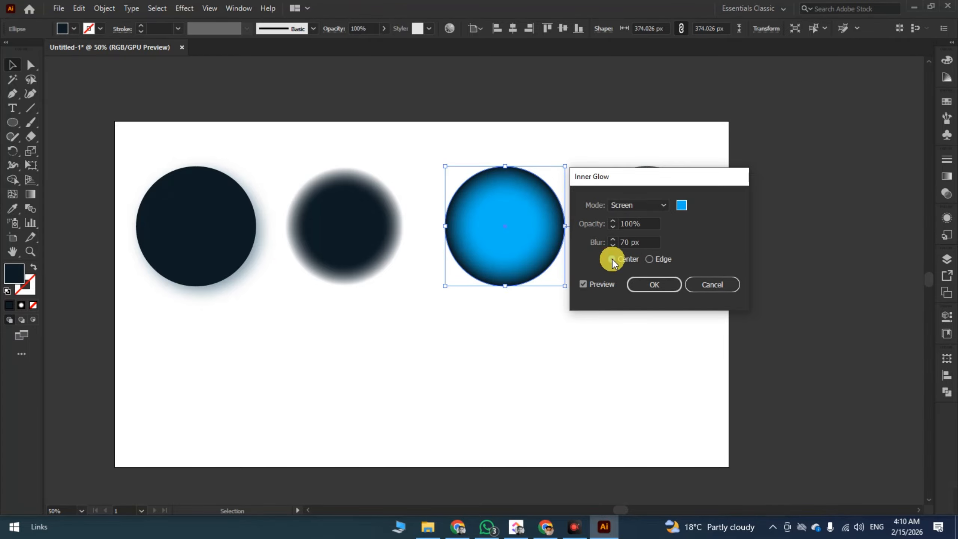
pyautogui.click(652, 262)
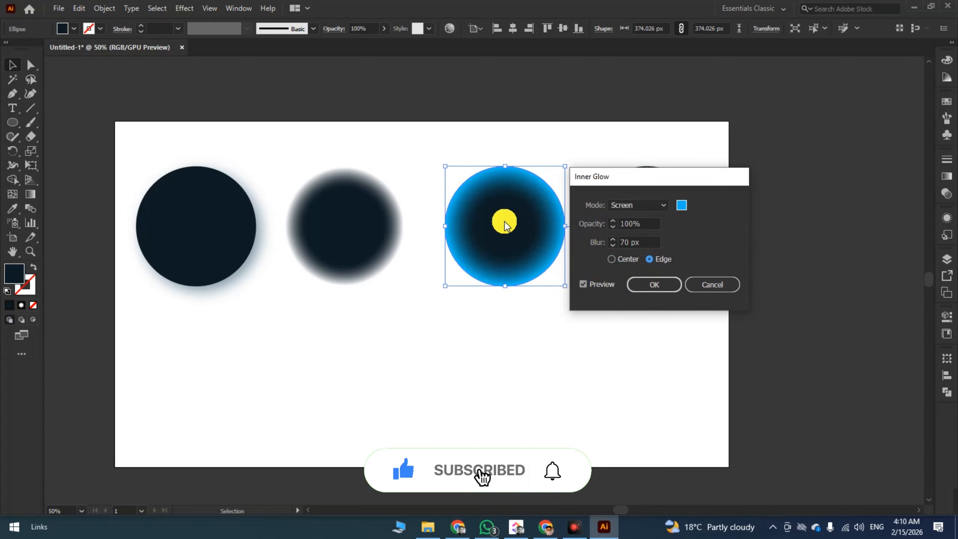
pyautogui.click(651, 288)
pyautogui.click(515, 341)
# Select the fourth circle and open the Outer Glow effect from the Illustrator Stylize effects.
pyautogui.hscroll(2, 515, 340)
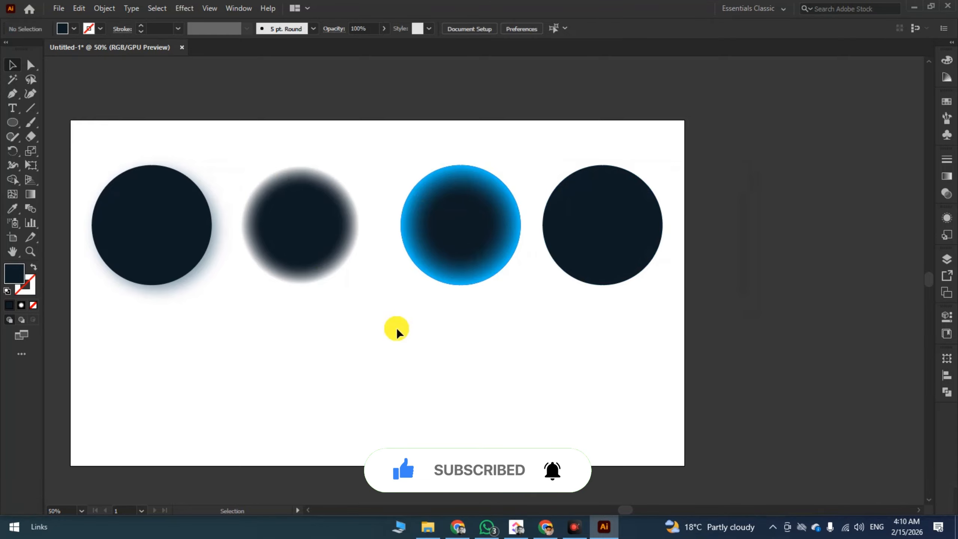
pyautogui.scroll(-2, 464, 306)
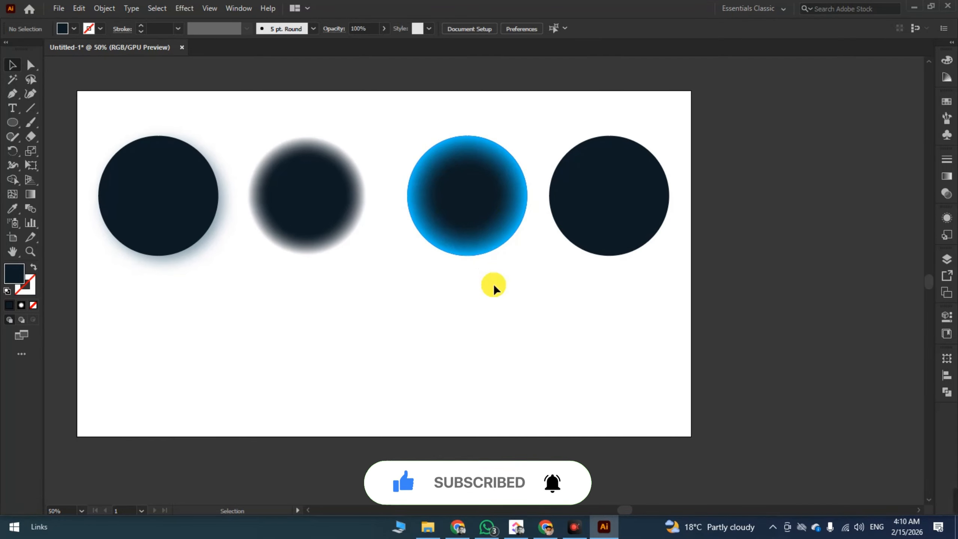
pyautogui.click(626, 209)
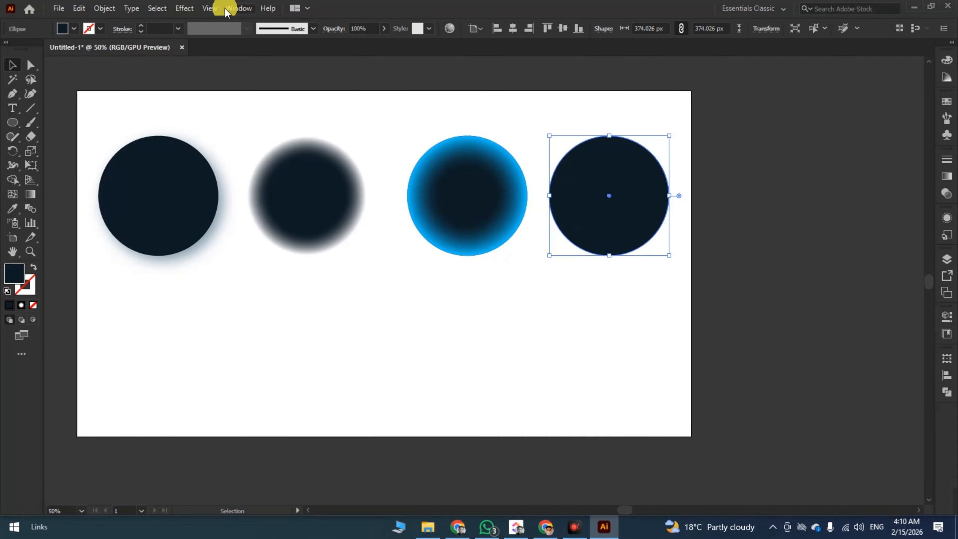
pyautogui.click(197, 8)
pyautogui.moveTo(265, 144)
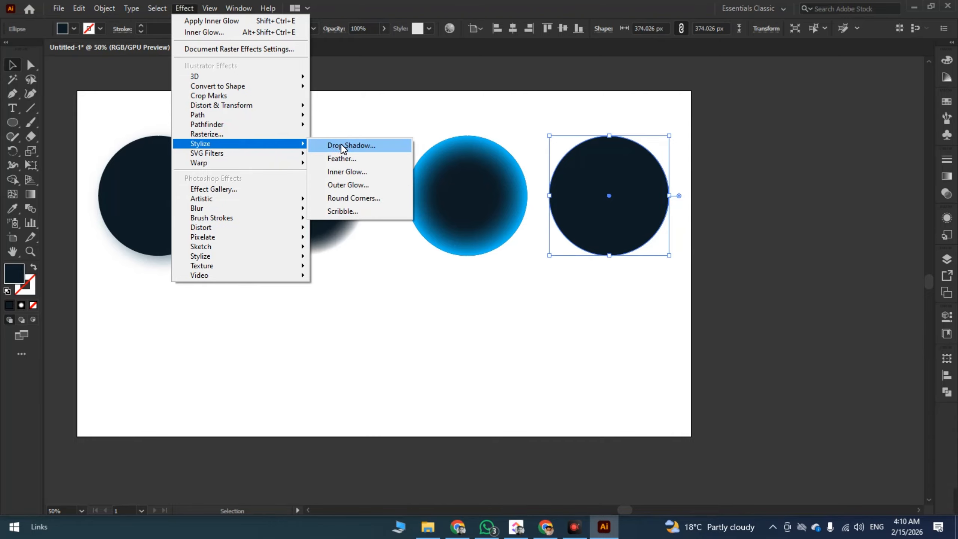
pyautogui.click(345, 185)
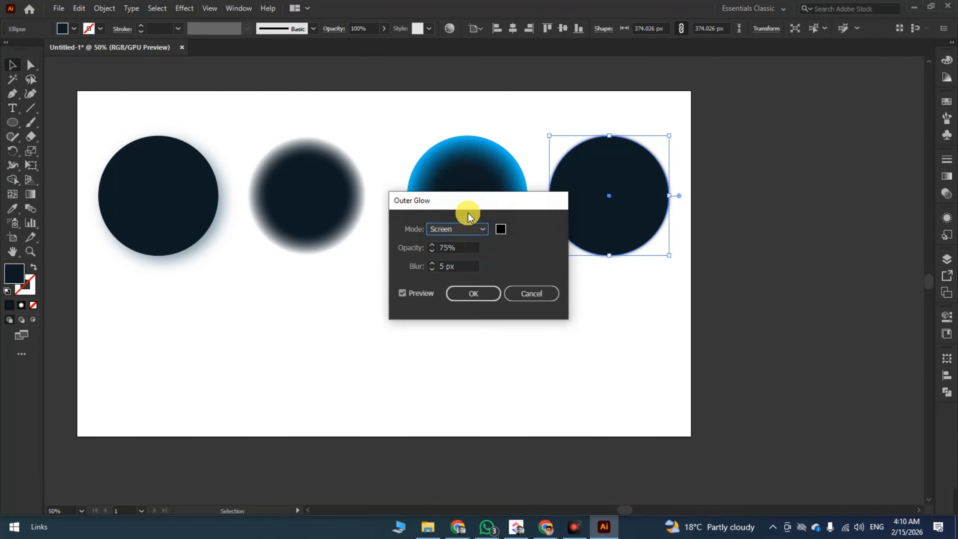
# Set the outer glow's color to a slightly darkened, saturated red.
pyautogui.moveTo(467, 216); pyautogui.dragTo(392, 245)
pyautogui.click(426, 260)
pyautogui.write('00B1F7')
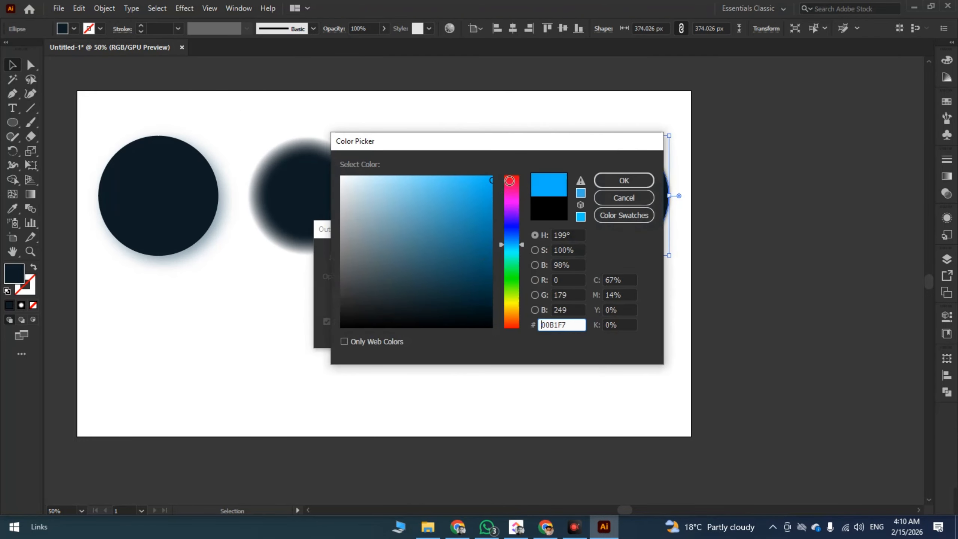
pyautogui.moveTo(524, 190); pyautogui.dragTo(552, 170)
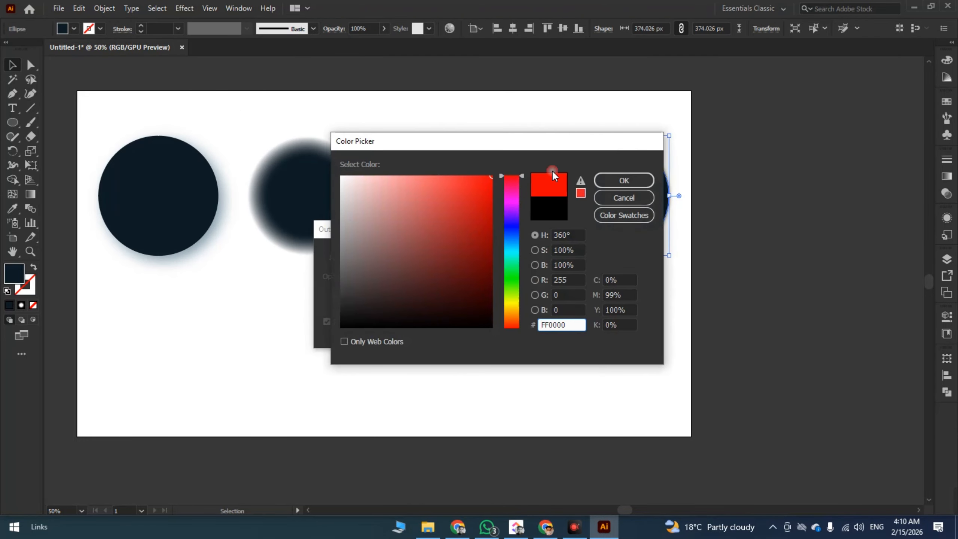
pyautogui.click(492, 203)
pyautogui.click(624, 180)
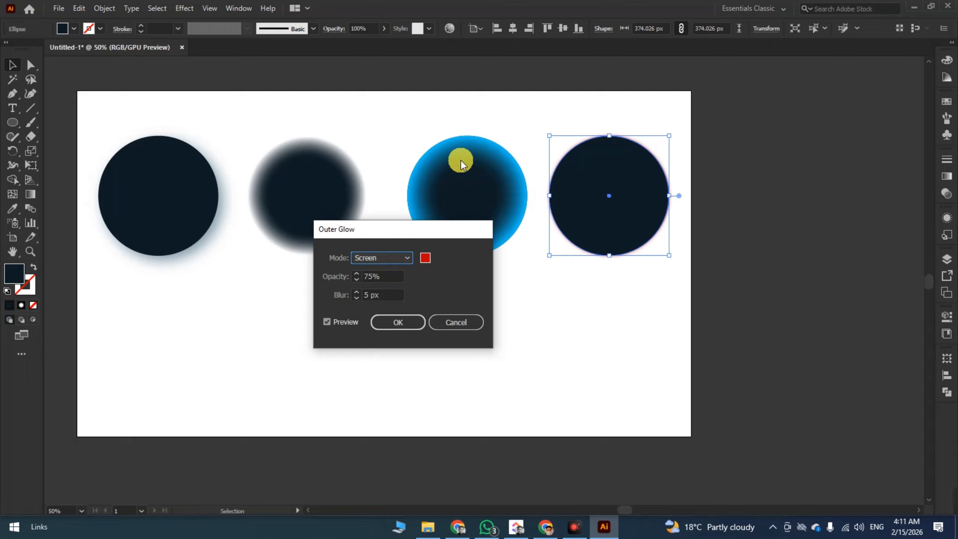
# Set the fourth circle's outer glow to Normal mode with 100% opacity and a 50 px blur.
pyautogui.moveTo(365, 231); pyautogui.dragTo(437, 254)
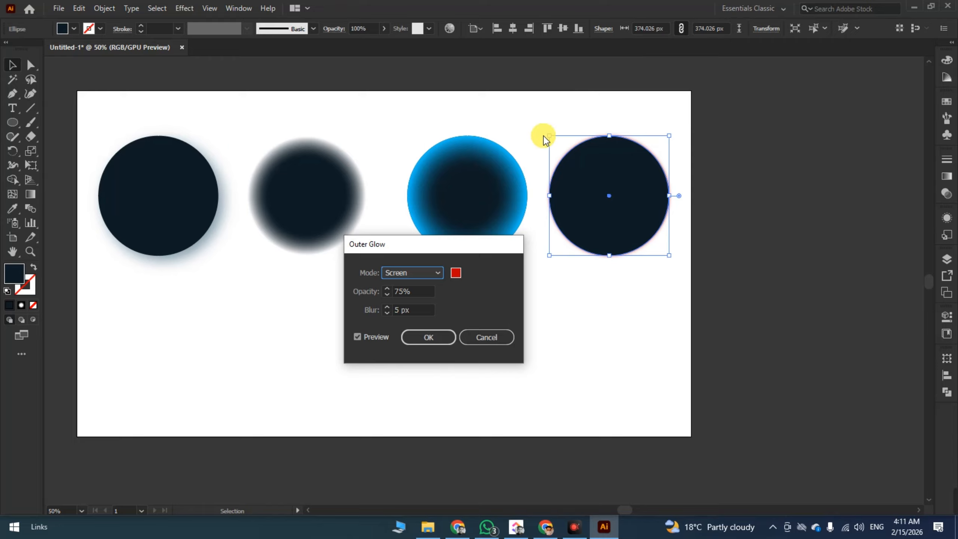
pyautogui.click(415, 273)
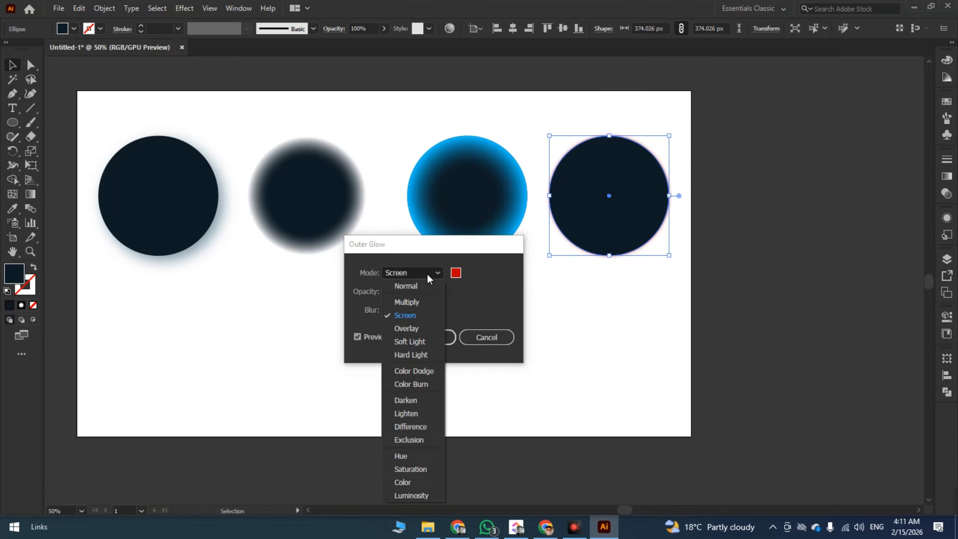
pyautogui.click(405, 286)
pyautogui.doubleClick(399, 291)
pyautogui.write('100')
pyautogui.press('Tab')
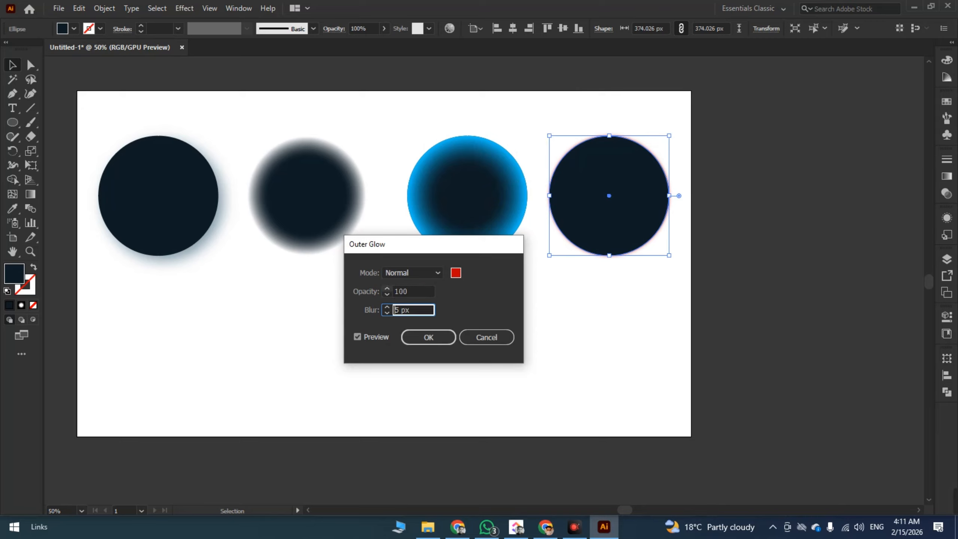
pyautogui.write('50')
pyautogui.press('Tab')
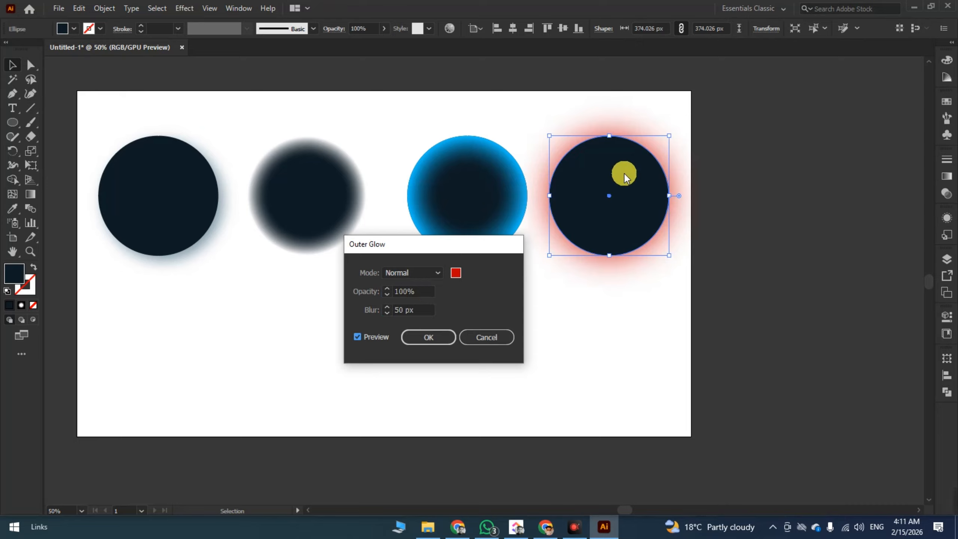
# Reduce the outer glow's blur to 30 px and apply the effect to the fourth circle.
pyautogui.click(459, 272)
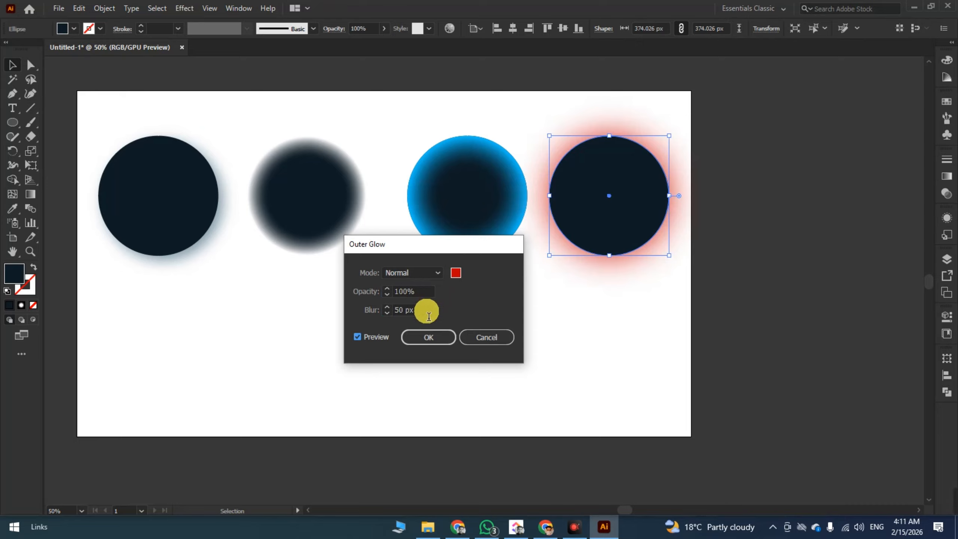
pyautogui.doubleClick(400, 309)
pyautogui.write('30')
pyautogui.press('Tab')
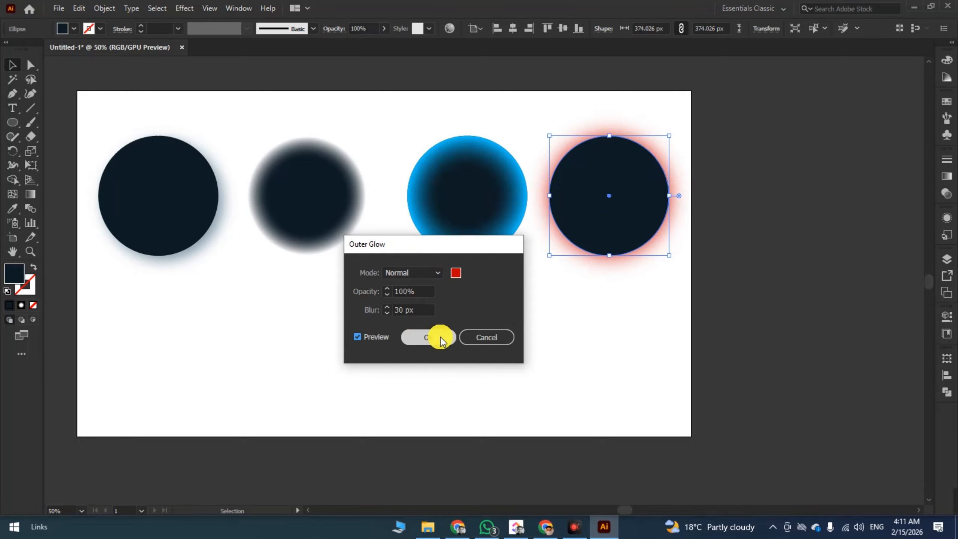
pyautogui.click(428, 337)
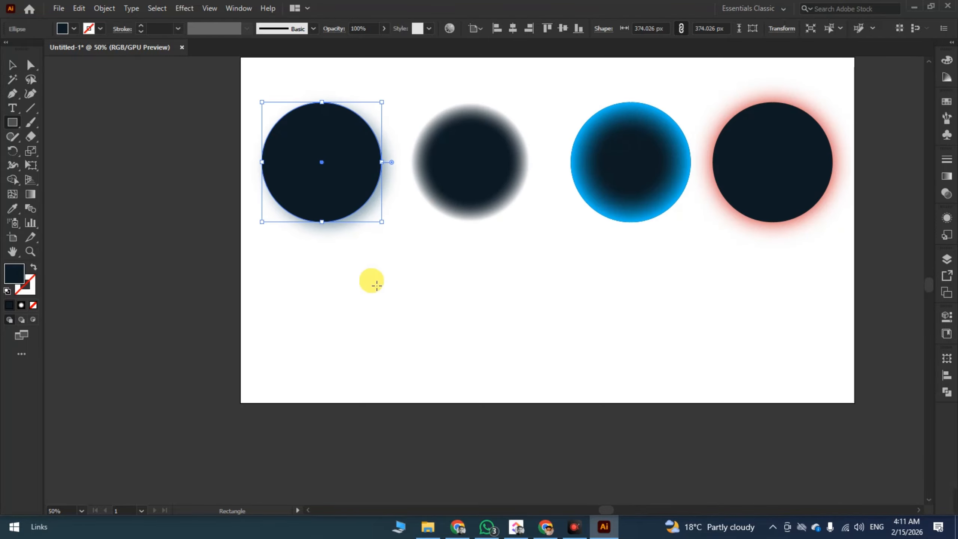
# Draw a rectangle of about 565 × 294 px below the circles and open the Round Corners effect for it.
pyautogui.moveTo(338, 283)
pyautogui.mouseDown()
pyautogui.moveTo(380, 293)
pyautogui.moveTo(519, 377)
pyautogui.mouseUp()
pyautogui.click(11, 66)
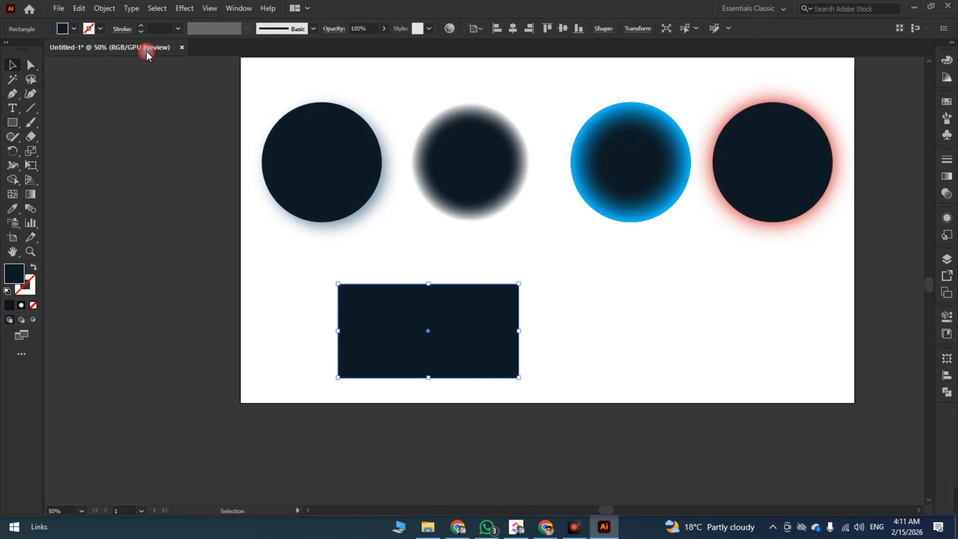
pyautogui.click(184, 8)
pyautogui.moveTo(210, 145)
pyautogui.click(358, 199)
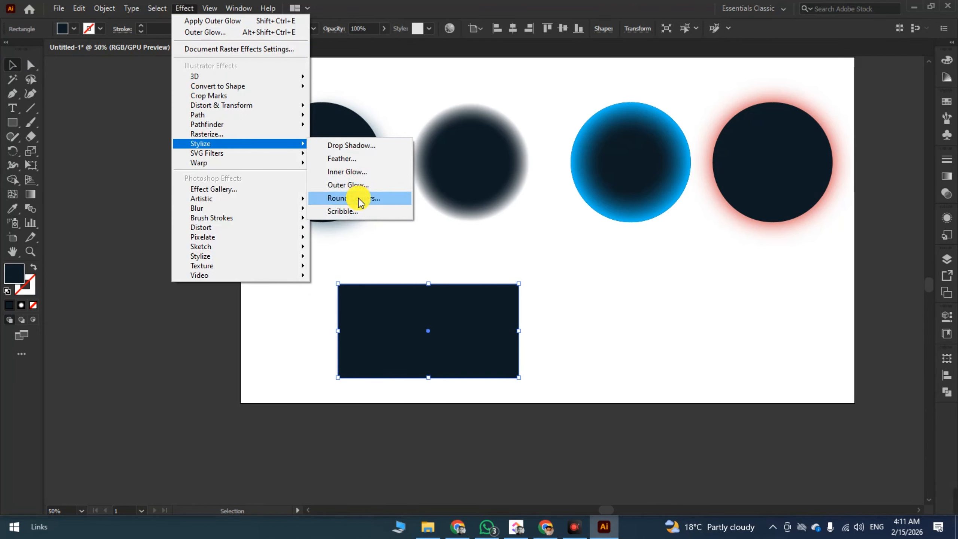
pyautogui.click(362, 204)
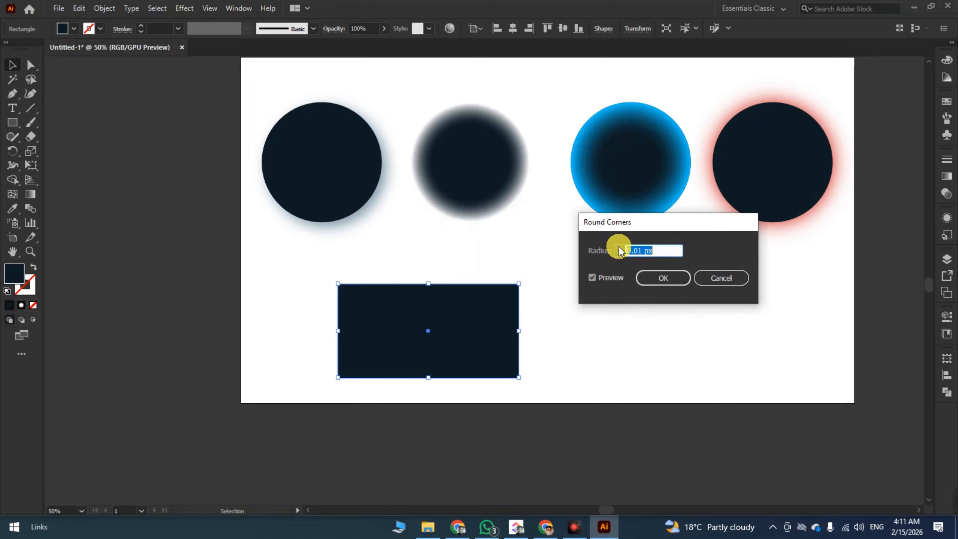
# Round the rectangle's corners with a 100 px radius, previewing the effect before applying it.
pyautogui.click(602, 278)
pyautogui.moveTo(615, 251); pyautogui.dragTo(618, 252)
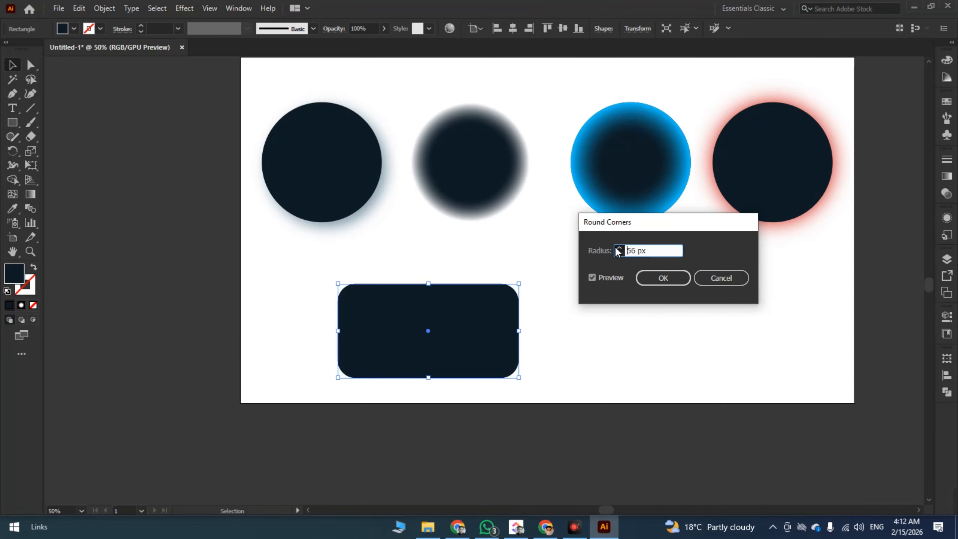
pyautogui.moveTo(615, 248); pyautogui.dragTo(595, 255)
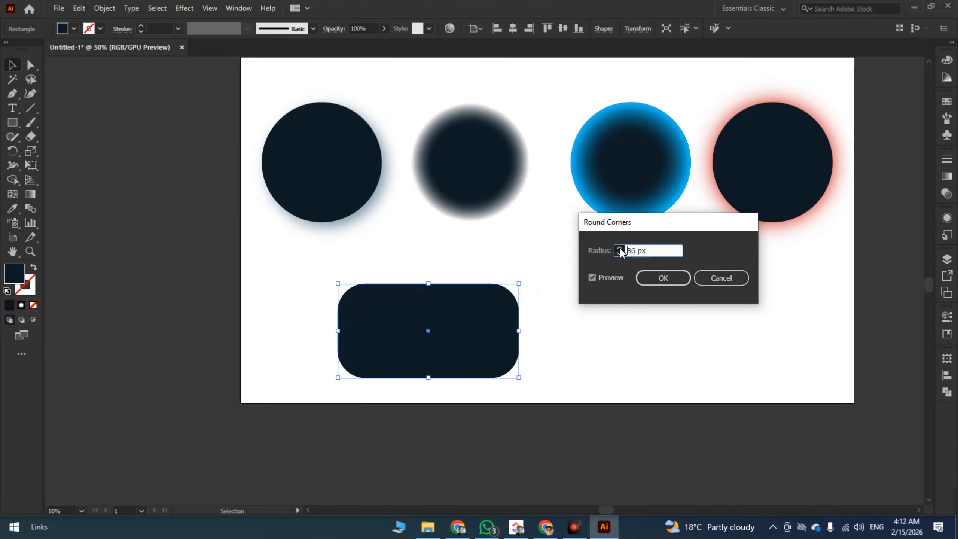
pyautogui.click(664, 279)
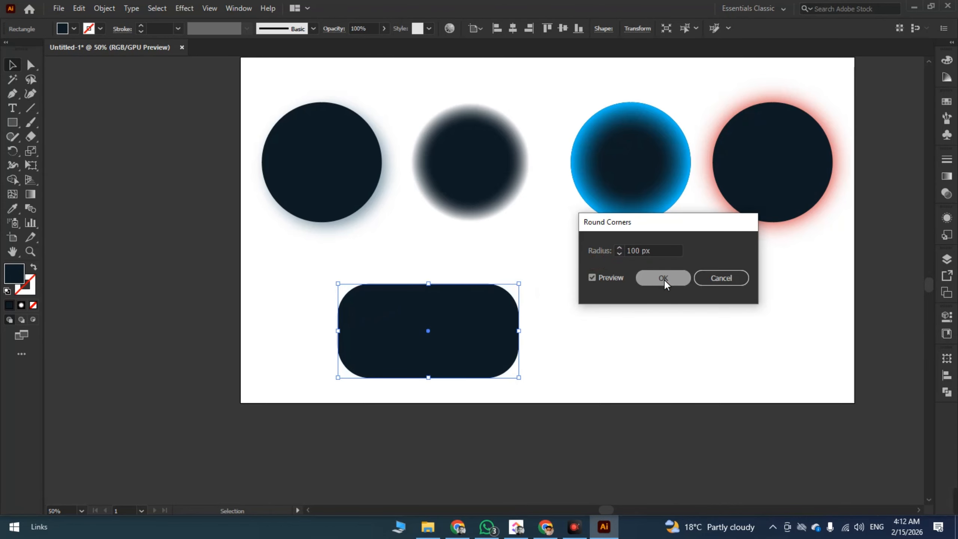
# Draw a plain square to the right of the rounded rectangle to compare corner rounding.
pyautogui.moveTo(464, 341); pyautogui.dragTo(371, 313)
pyautogui.keyDown('ctrl'); pyautogui.click(246, 264); pyautogui.keyUp('ctrl')
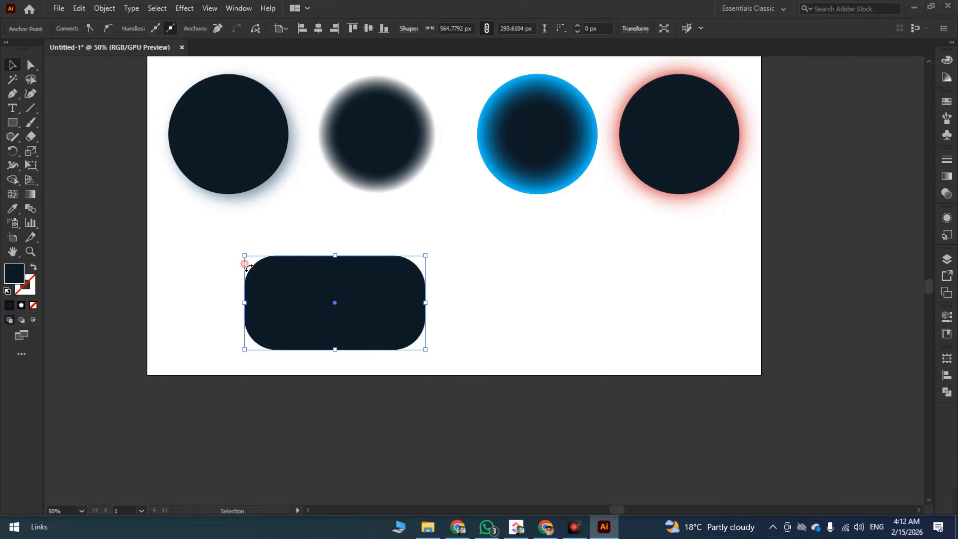
pyautogui.click(12, 122)
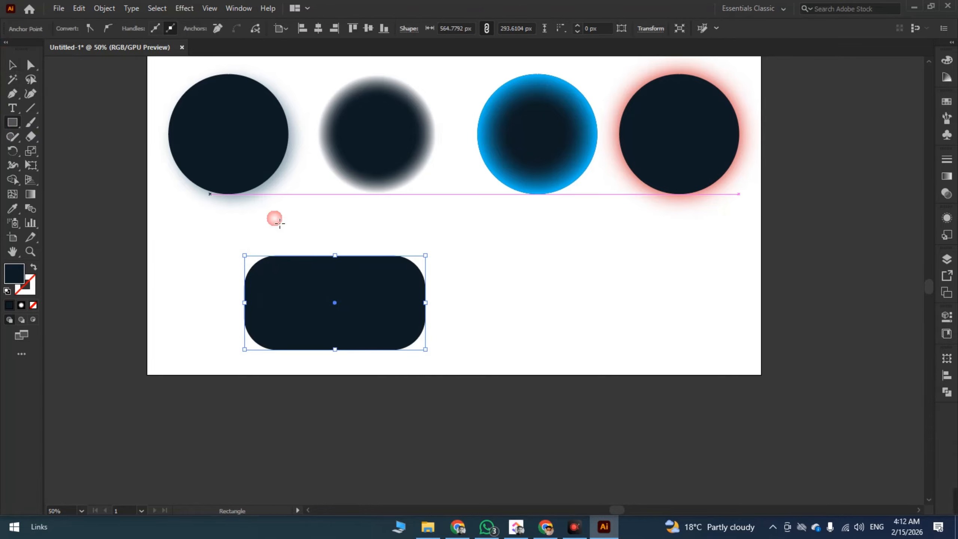
pyautogui.moveTo(477, 261); pyautogui.dragTo(575, 359)
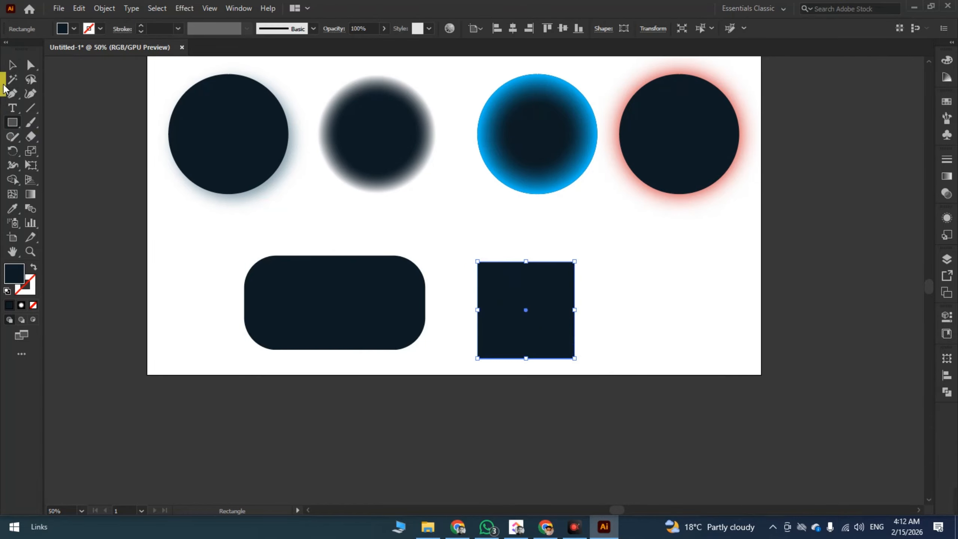
pyautogui.click(12, 65)
# Round the square's corners slightly with its live corner widgets and delete the square.
pyautogui.click(483, 268)
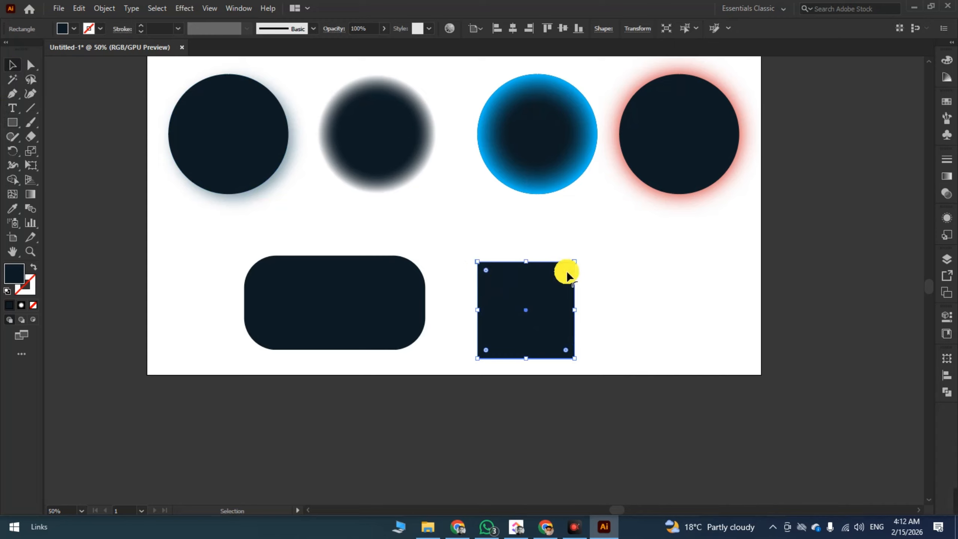
pyautogui.moveTo(486, 271); pyautogui.dragTo(491, 277)
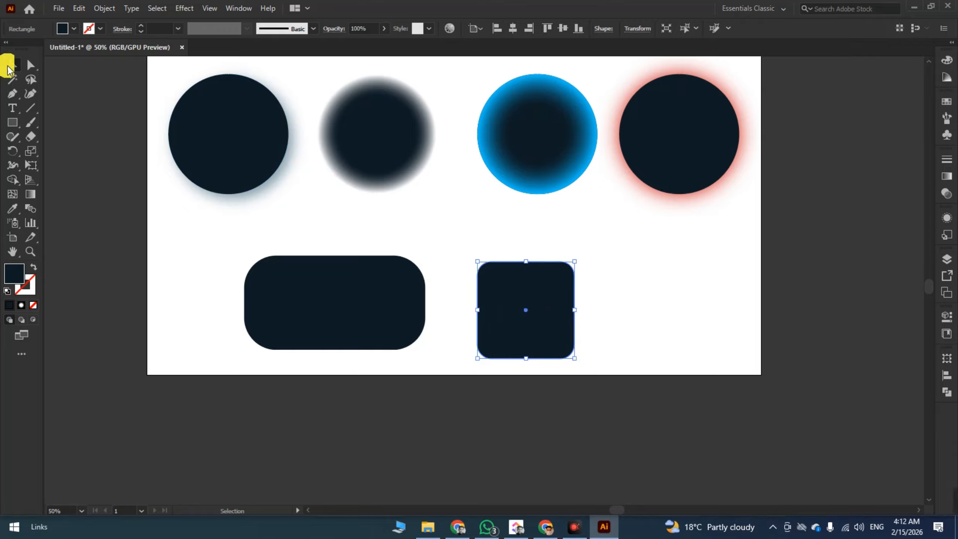
pyautogui.press('Delete')
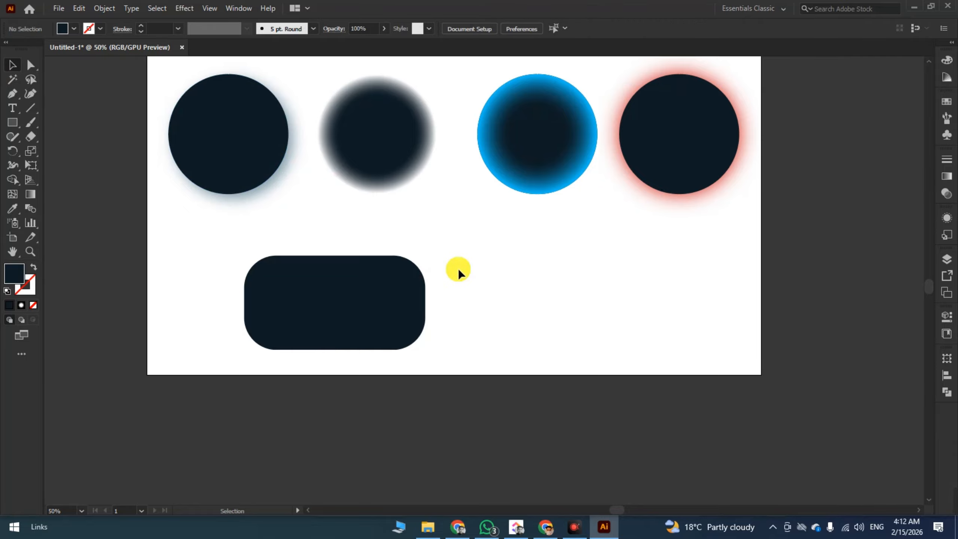
# Duplicate the rounded rectangle to its right and open the Scribble effect for the copy.
pyautogui.click(393, 287)
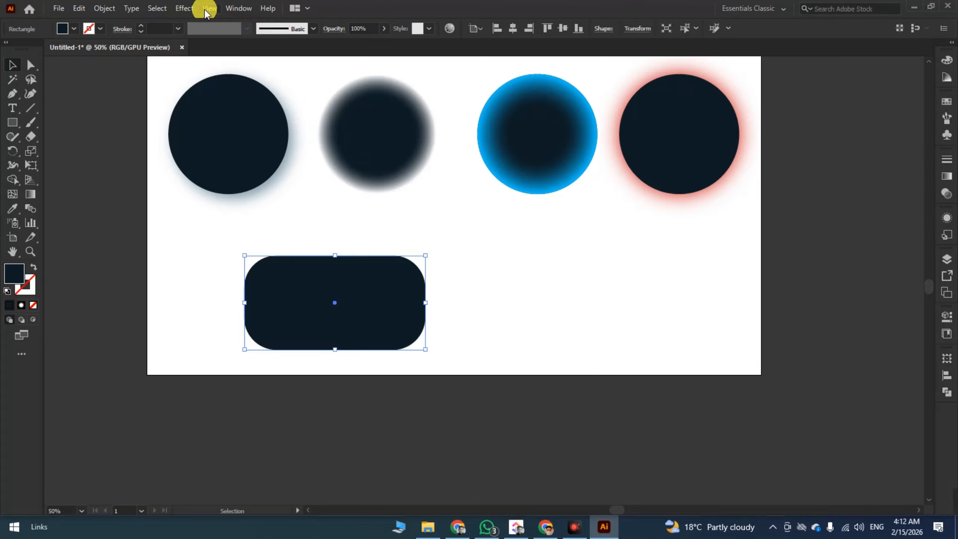
pyautogui.click(436, 253)
pyautogui.click(184, 8)
pyautogui.moveTo(219, 145)
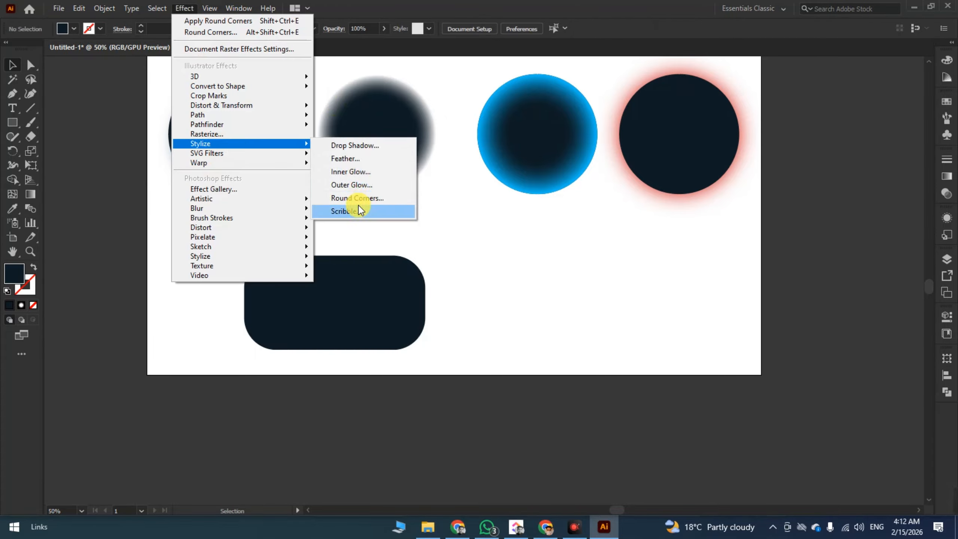
pyautogui.click(271, 241)
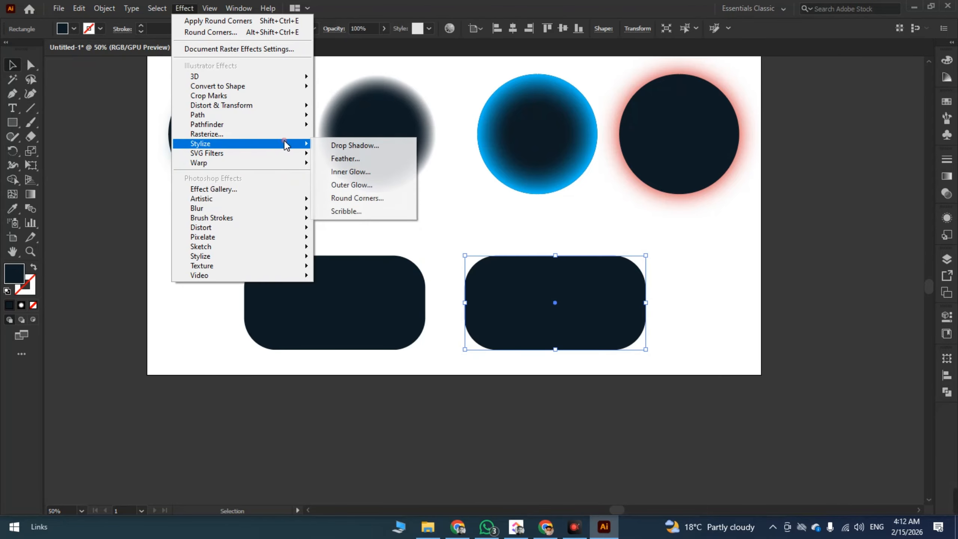
pyautogui.click(348, 212)
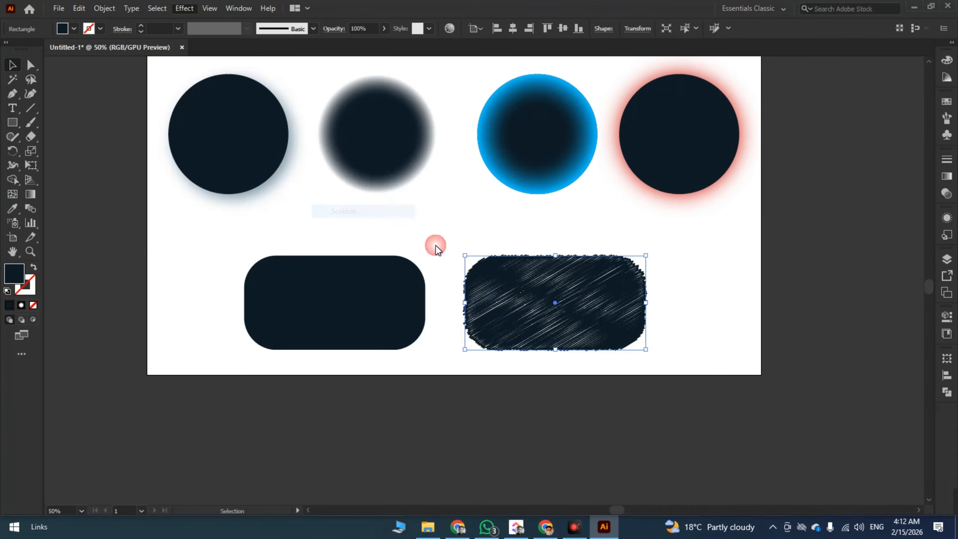
# Try a scribble with a 34° angle, -15 px path overlap and 46 px variation, and preview the Default and Childlike presets.
pyautogui.moveTo(456, 101); pyautogui.dragTo(268, 101)
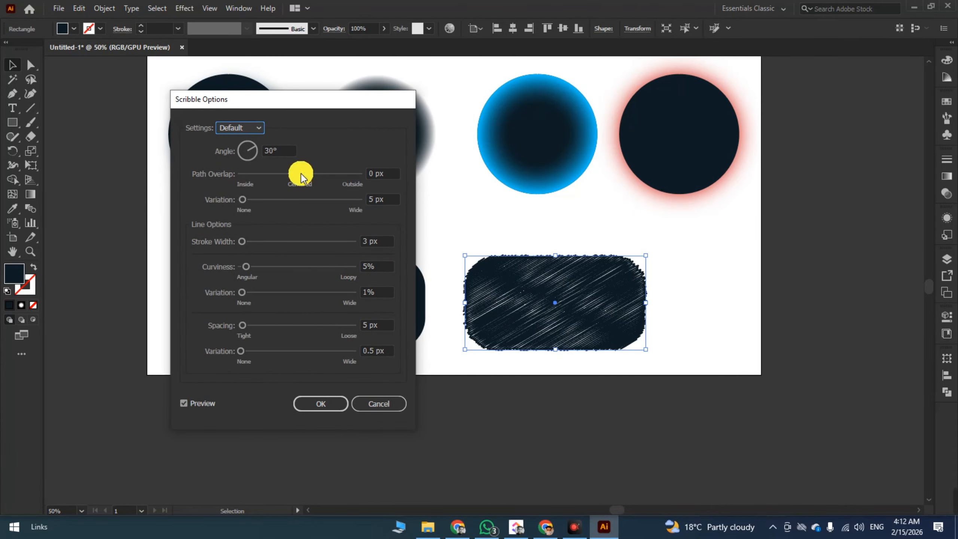
pyautogui.moveTo(301, 174)
pyautogui.mouseDown()
pyautogui.moveTo(308, 173)
pyautogui.moveTo(296, 174)
pyautogui.mouseUp()
pyautogui.click(255, 127)
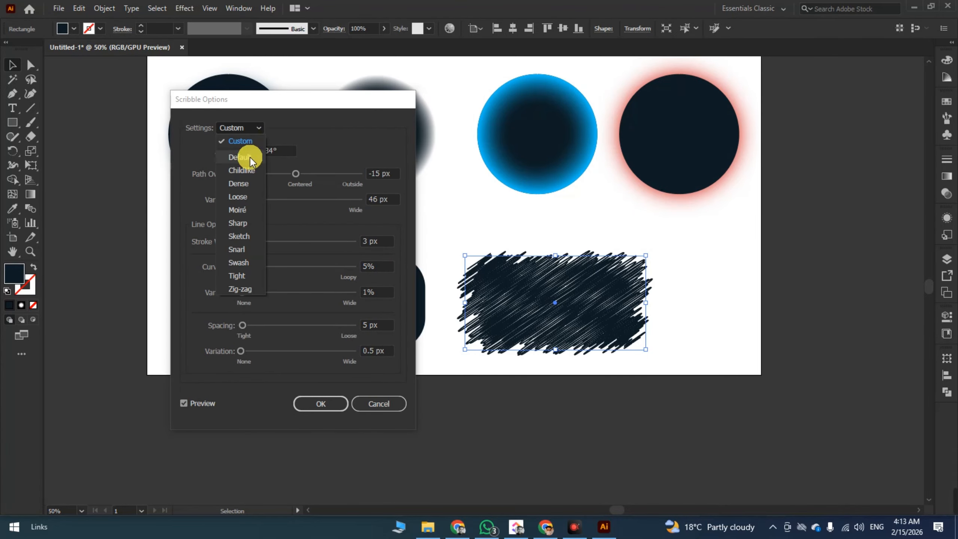
pyautogui.click(250, 156)
pyautogui.click(255, 127)
pyautogui.click(252, 153)
# Preview the Dense, Loose, Moiré and Sharp scribble presets on the copied shape.
pyautogui.click(252, 126)
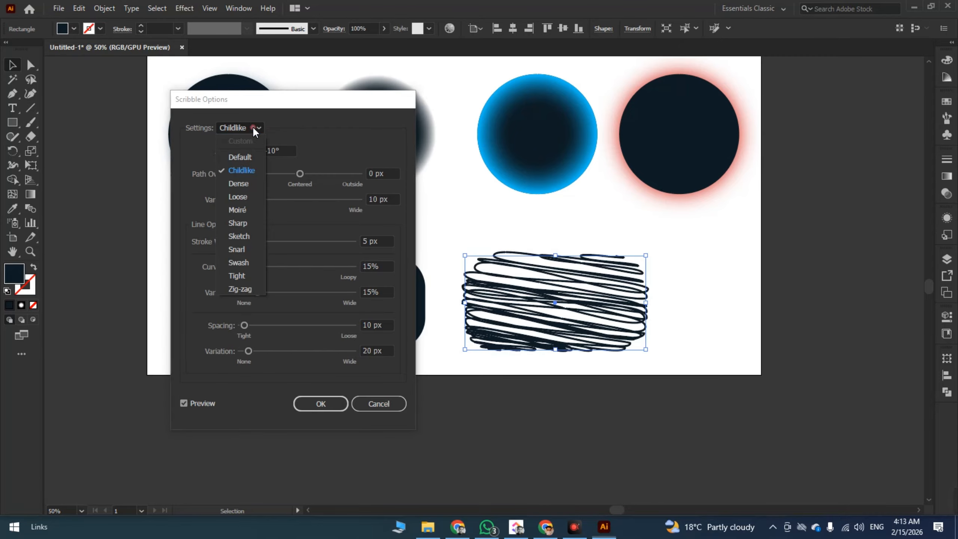
pyautogui.click(245, 178)
pyautogui.click(253, 127)
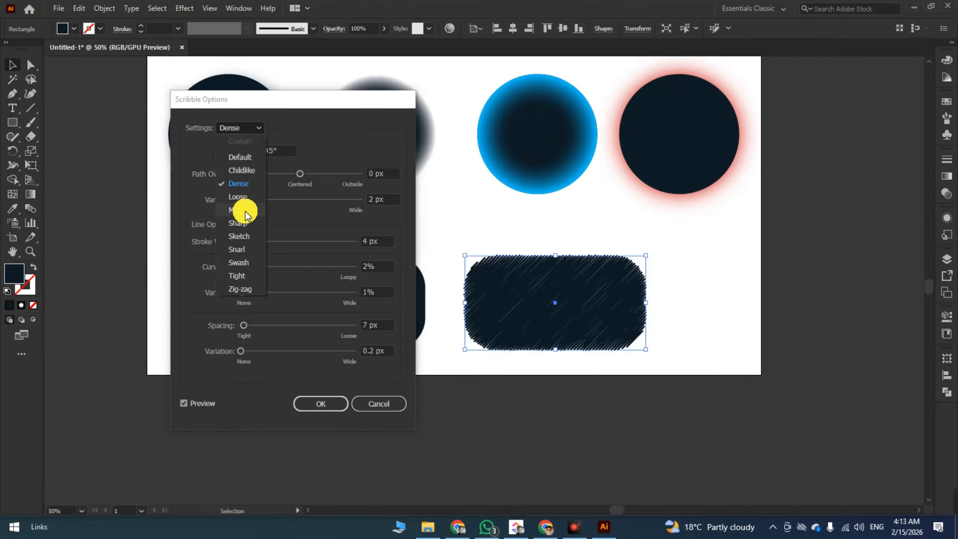
pyautogui.click(244, 200)
pyautogui.click(247, 132)
pyautogui.click(242, 208)
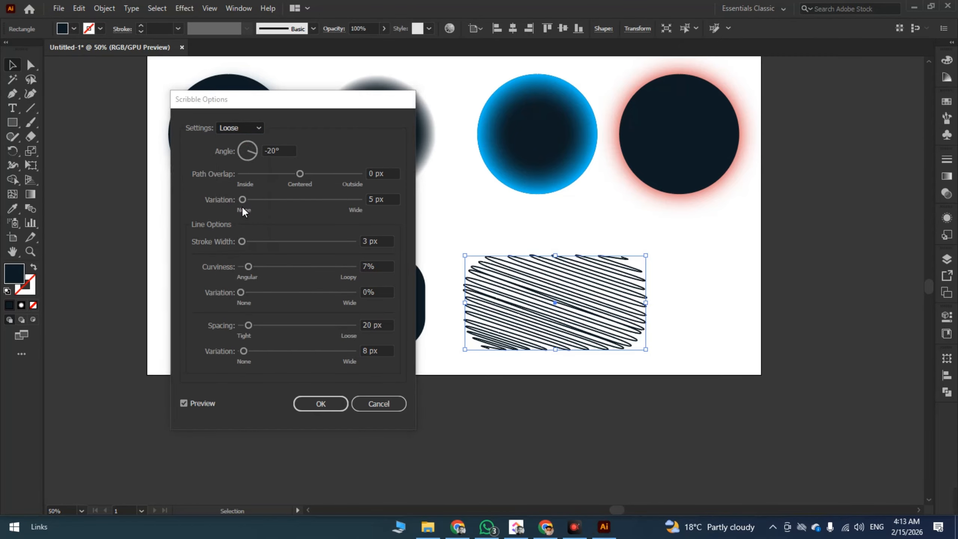
pyautogui.click(248, 127)
pyautogui.click(241, 226)
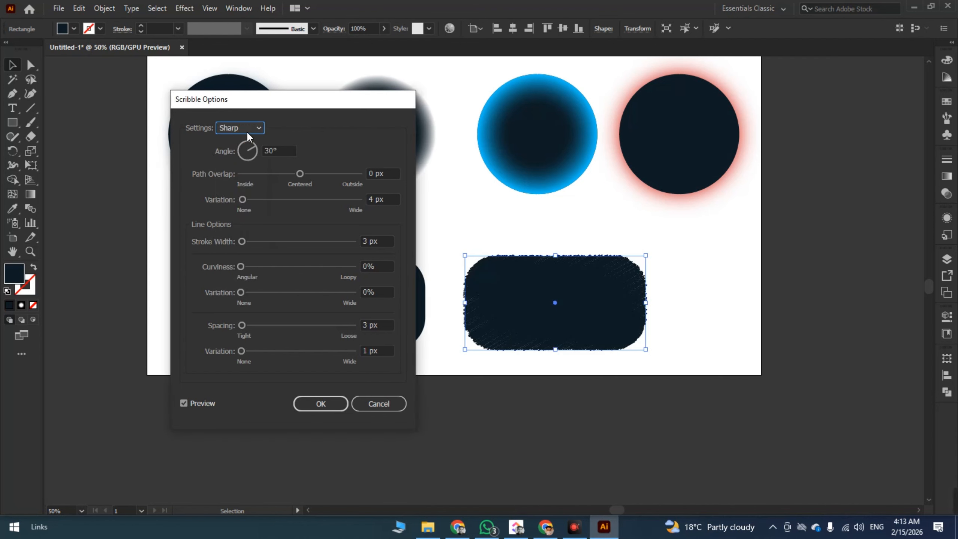
# Preview the Sketch, Snarl and Zig-zag scribble presets on the copied shape.
pyautogui.click(247, 129)
pyautogui.click(241, 236)
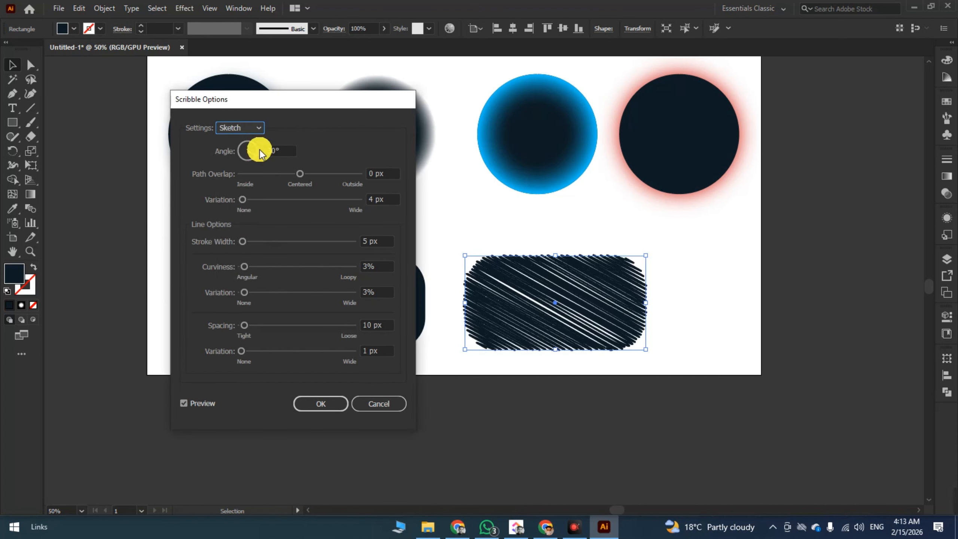
pyautogui.click(251, 129)
pyautogui.click(243, 250)
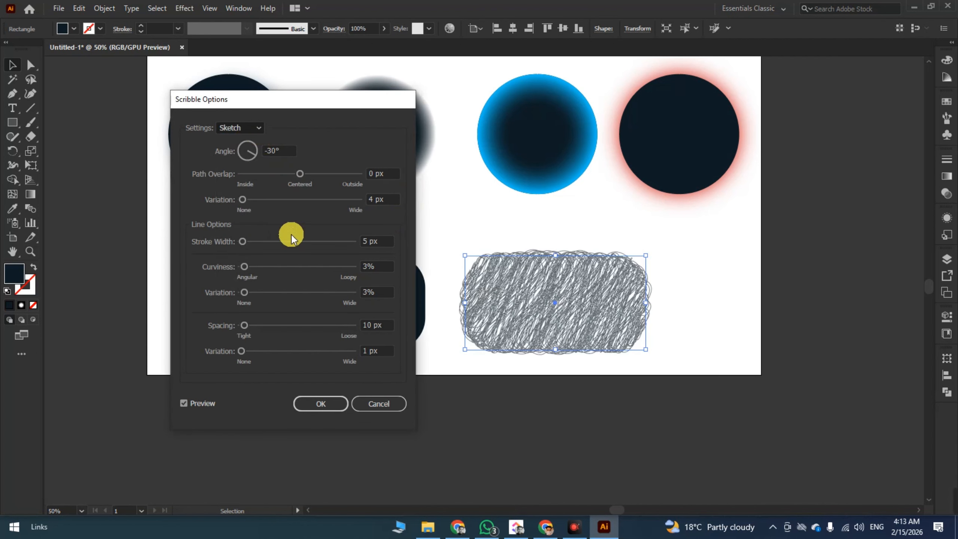
pyautogui.scroll(-3, 259, 128)
pyautogui.click(255, 130)
pyautogui.click(242, 289)
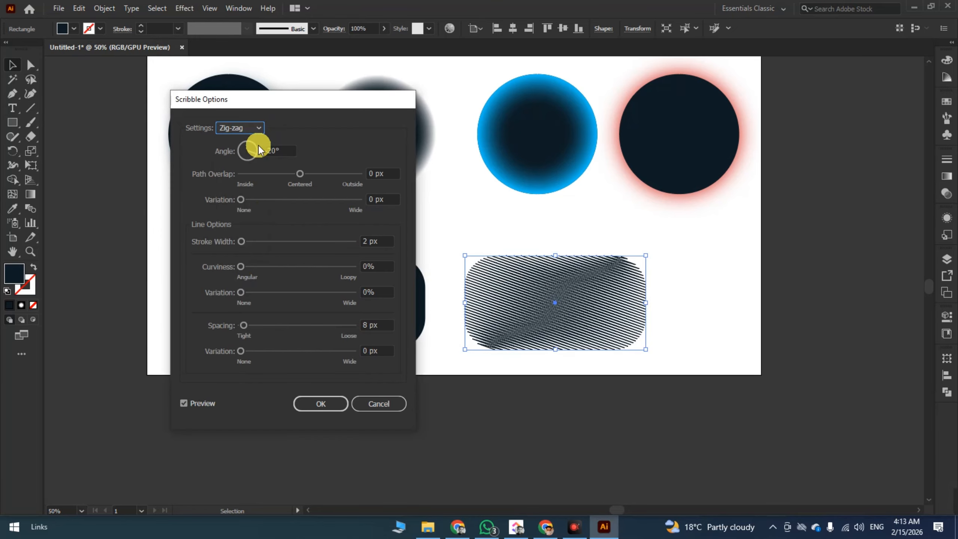
# Customize the Childlike scribble: 34° angle, -32 px overlap, 57 px variation, 6 px stroke, 14% curviness with 19% variation, and 9 px spacing.
pyautogui.click(252, 129)
pyautogui.click(242, 170)
pyautogui.click(246, 151)
pyautogui.moveTo(246, 152)
pyautogui.mouseDown()
pyautogui.moveTo(239, 147)
pyautogui.moveTo(255, 146)
pyautogui.mouseUp()
pyautogui.moveTo(299, 174)
pyautogui.mouseDown()
pyautogui.moveTo(279, 171)
pyautogui.moveTo(291, 172)
pyautogui.mouseUp()
pyautogui.moveTo(245, 200)
pyautogui.mouseDown()
pyautogui.moveTo(289, 204)
pyautogui.moveTo(264, 200)
pyautogui.mouseUp()
pyautogui.moveTo(257, 293)
pyautogui.mouseDown()
pyautogui.moveTo(287, 294)
pyautogui.moveTo(260, 304)
pyautogui.moveTo(264, 328)
pyautogui.moveTo(293, 329)
pyautogui.moveTo(244, 324)
pyautogui.mouseUp()
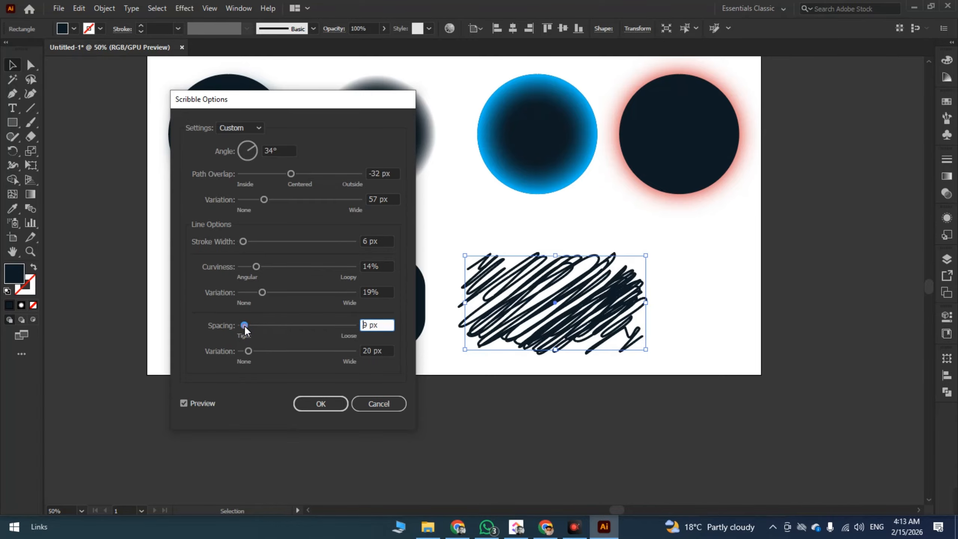
# Apply a Scribble effect to the new circle beside the scribbled rectangle, with 24% curviness and 8% curviness variation.
pyautogui.click(184, 9)
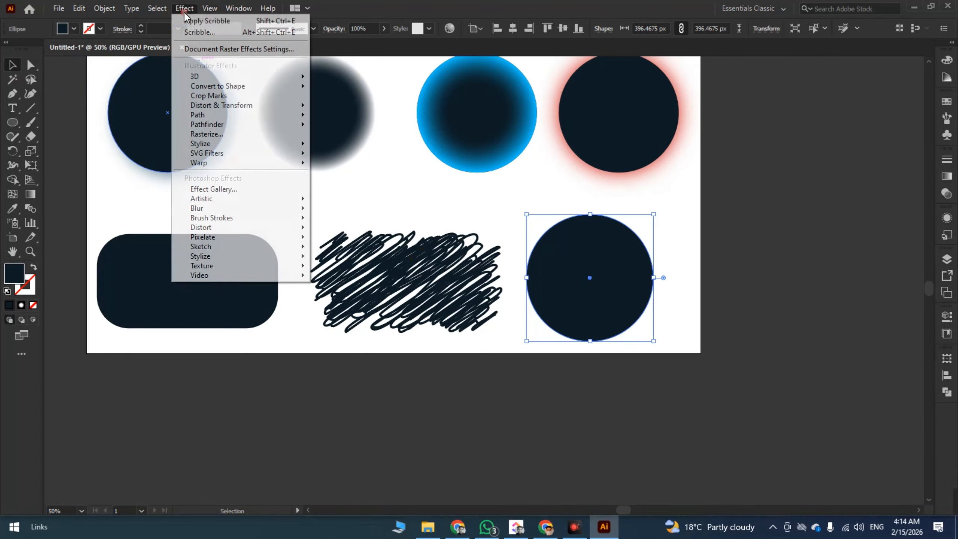
pyautogui.moveTo(226, 143)
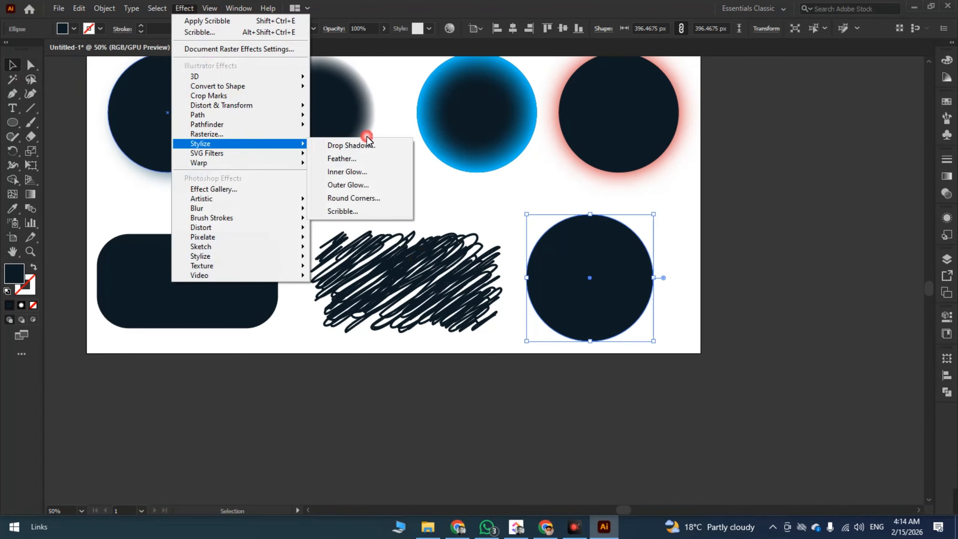
pyautogui.click(355, 210)
pyautogui.moveTo(552, 113); pyautogui.dragTo(294, 129)
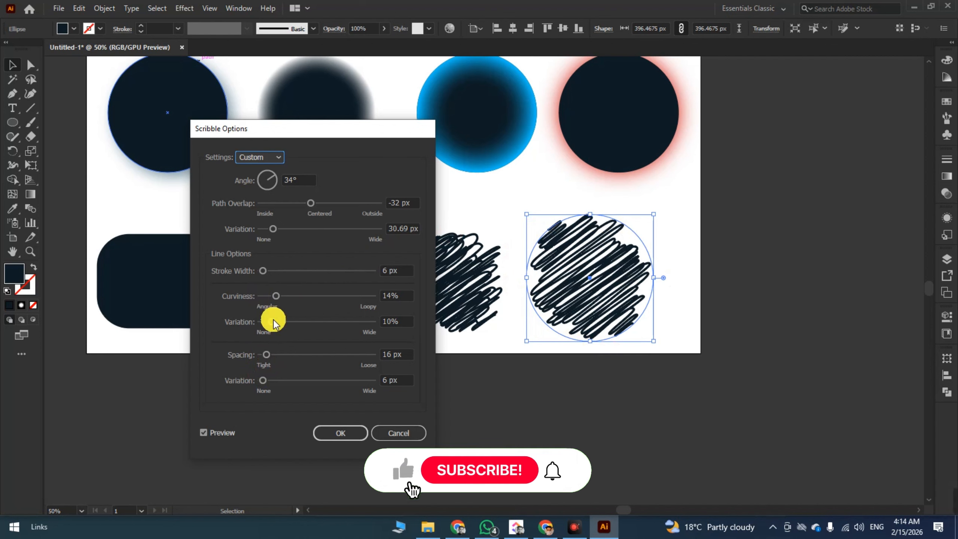
pyautogui.moveTo(273, 321)
pyautogui.mouseDown()
pyautogui.moveTo(278, 299)
pyautogui.moveTo(365, 308)
pyautogui.mouseUp()
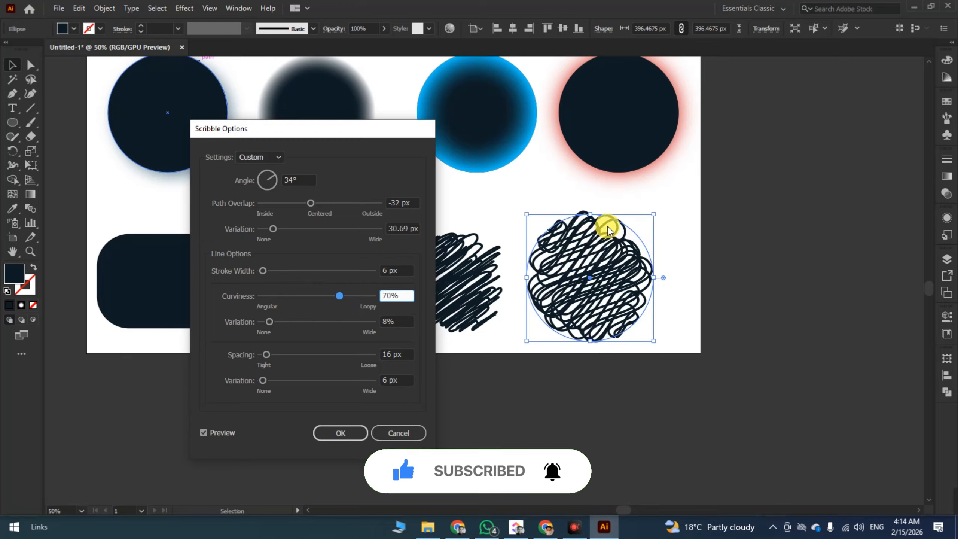
pyautogui.click(300, 296)
pyautogui.moveTo(295, 296); pyautogui.dragTo(287, 296)
pyautogui.click(338, 433)
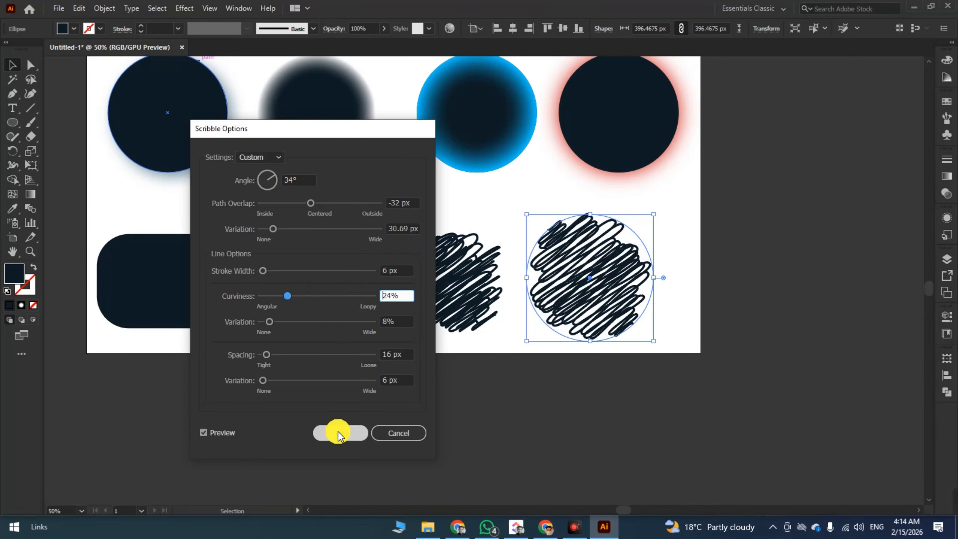
pyautogui.click(184, 8)
pyautogui.moveTo(239, 78)
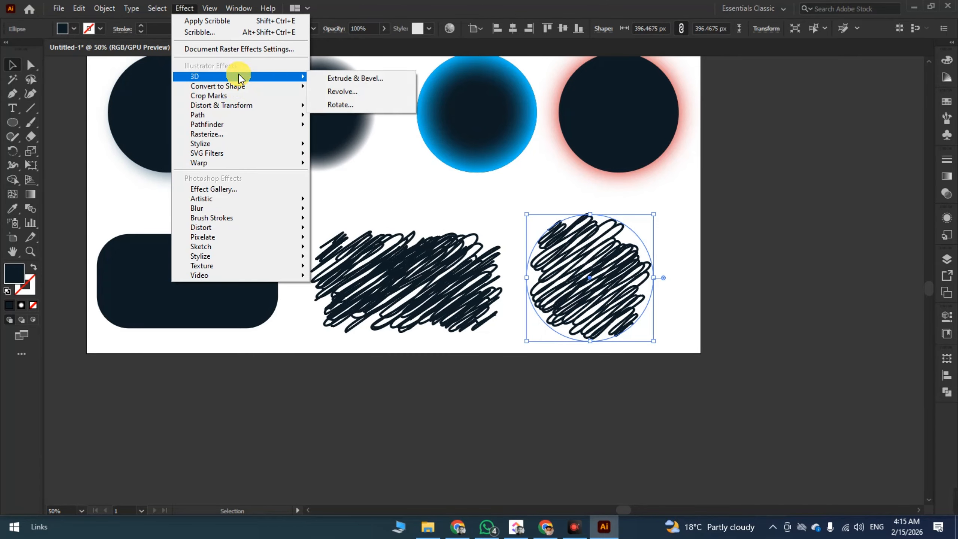
pyautogui.moveTo(239, 218)
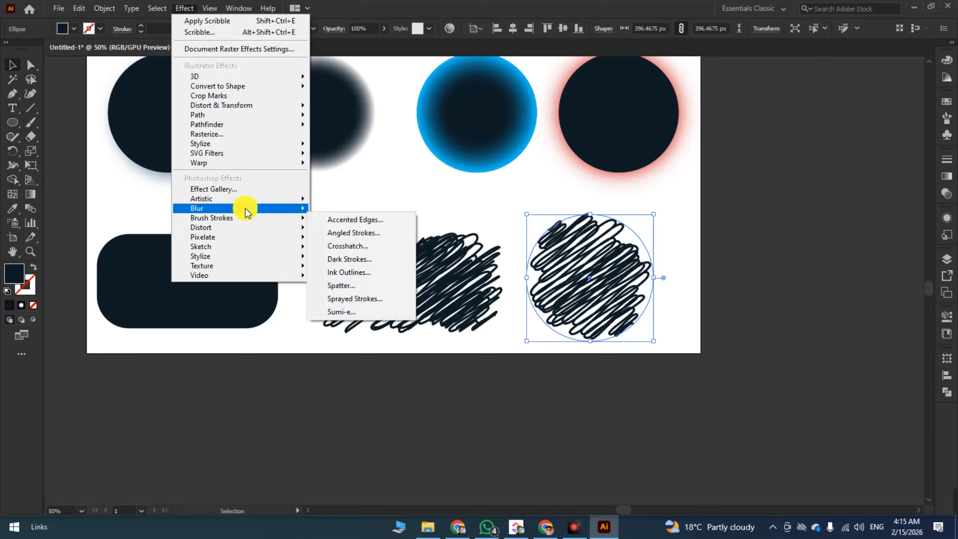
pyautogui.moveTo(240, 237)
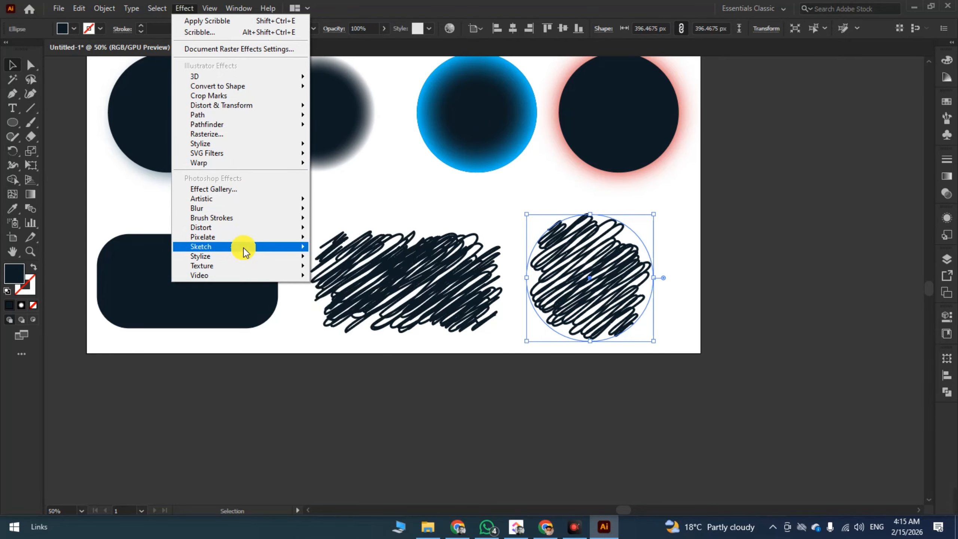
pyautogui.moveTo(244, 259)
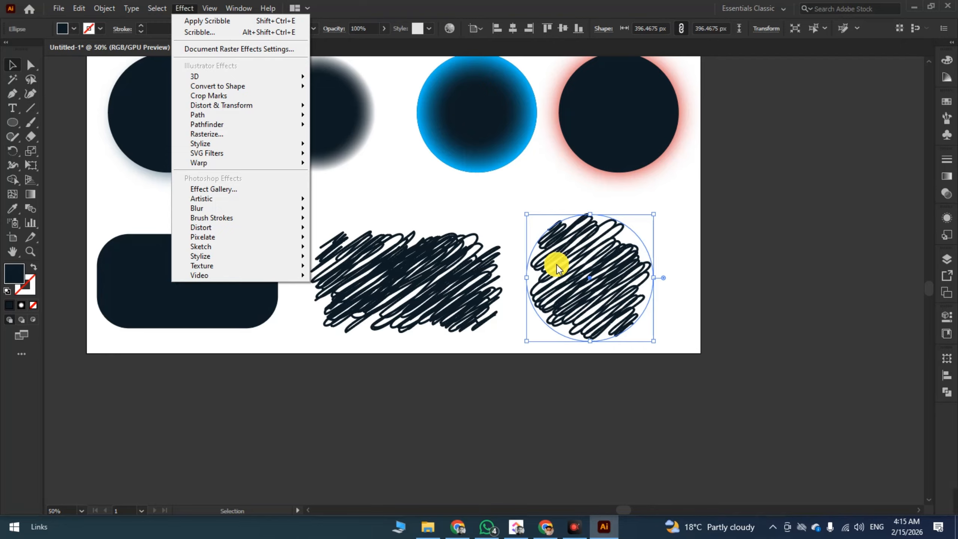
pyautogui.moveTo(287, 218)
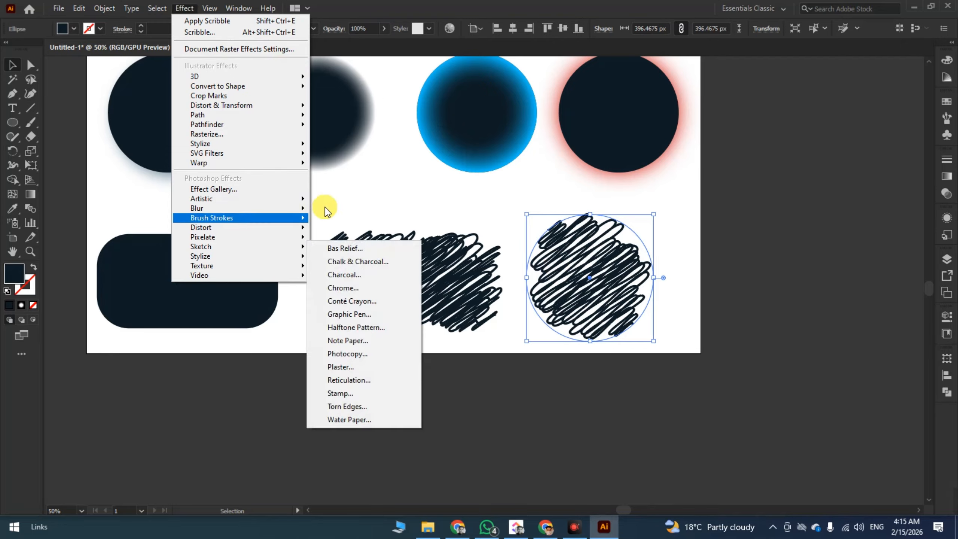